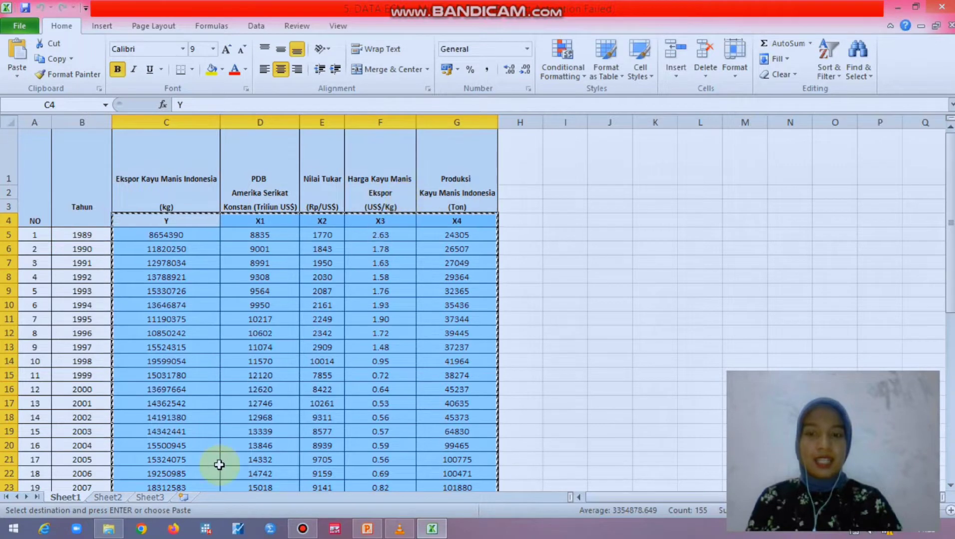
Step: Switch to EViews and create a dated regular-frequency workfile with annual data from 1989 to 2018
{"action": "left_click", "coordinate": [238, 528]}
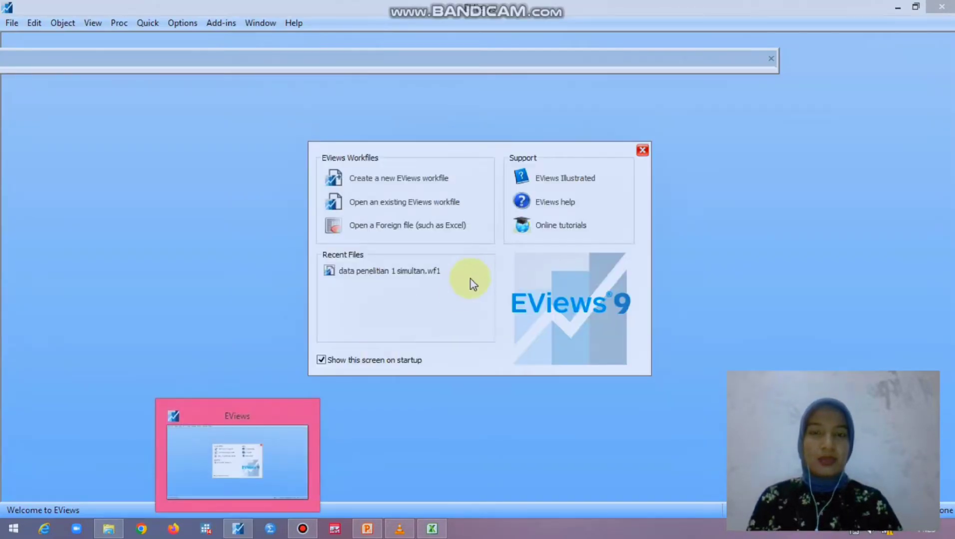
{"action": "left_click", "coordinate": [396, 179]}
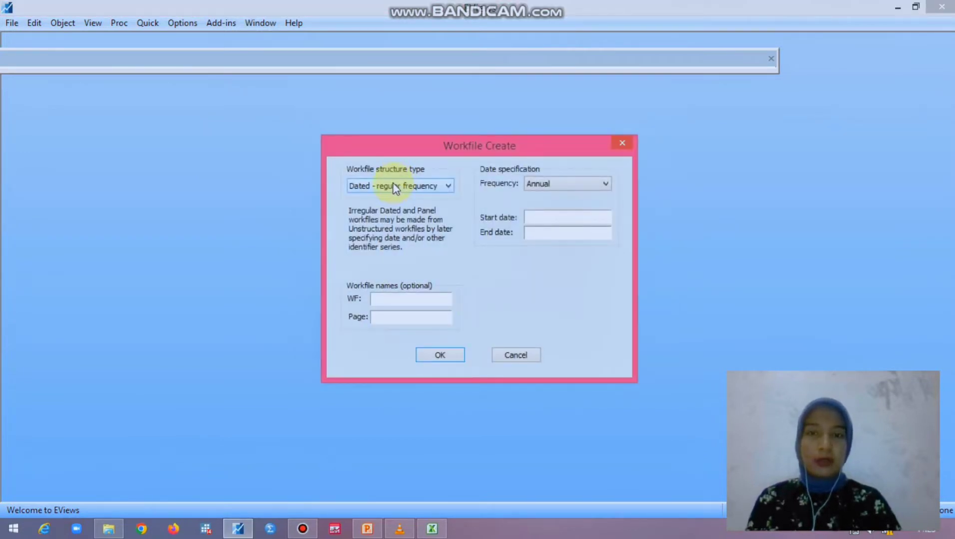
{"action": "left_click", "coordinate": [395, 186]}
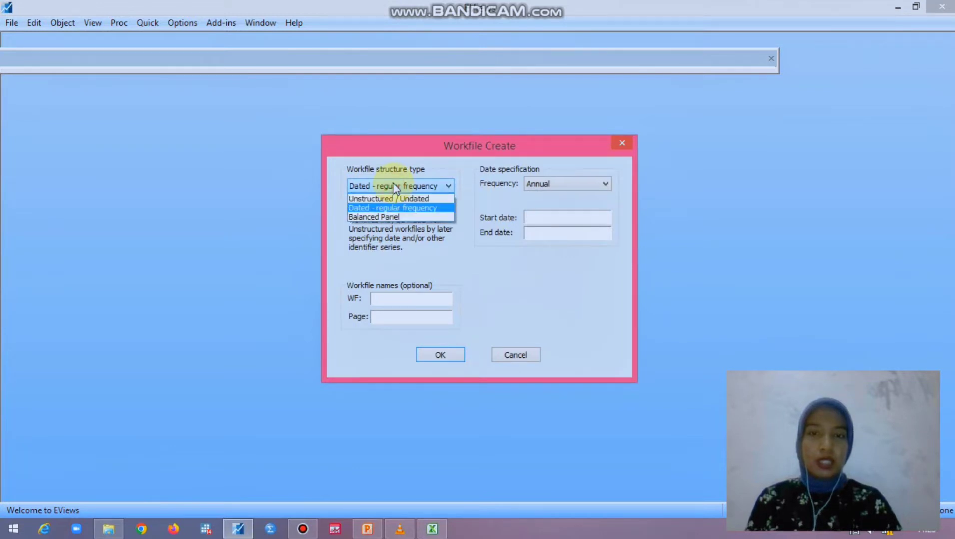
{"action": "left_click", "coordinate": [394, 187]}
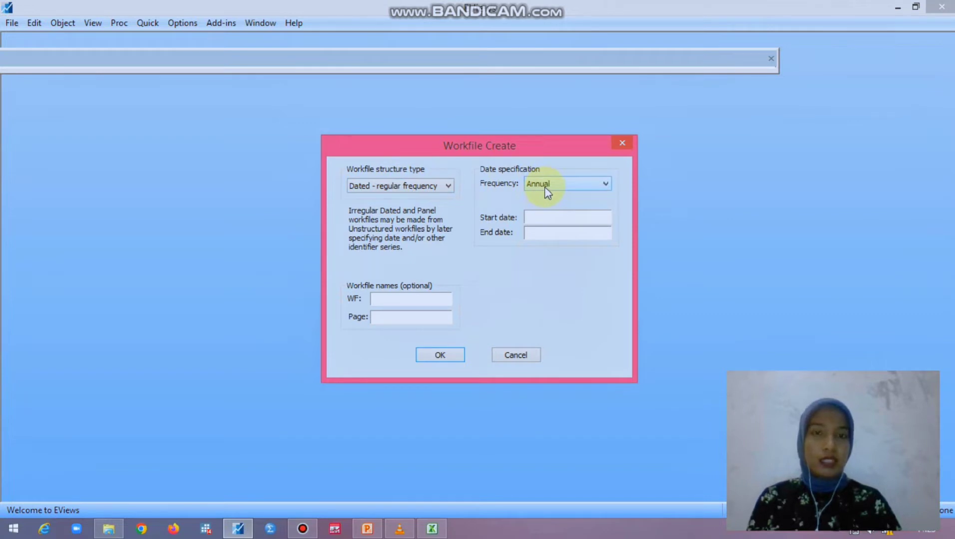
{"action": "type", "text": "1989"}
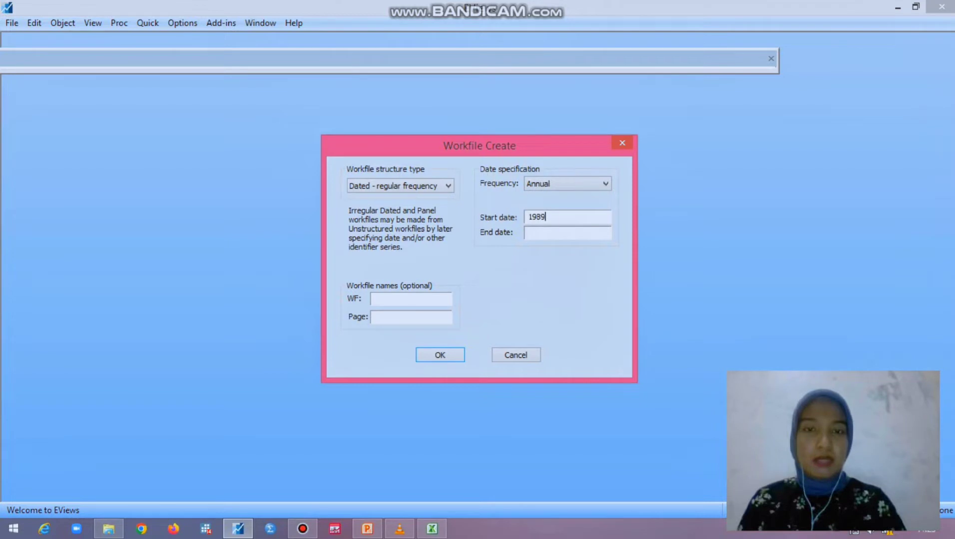
{"action": "left_click", "coordinate": [537, 233]}
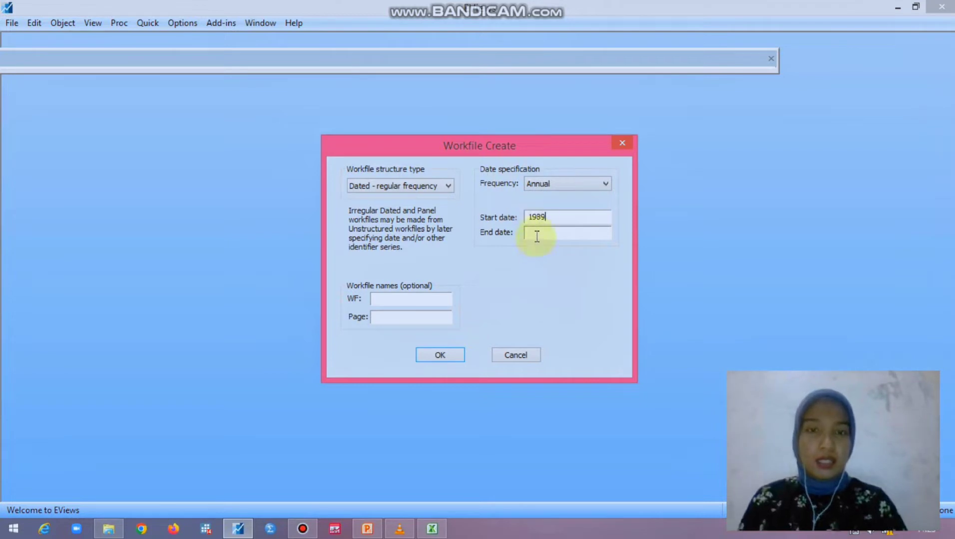
{"action": "type", "text": "2018"}
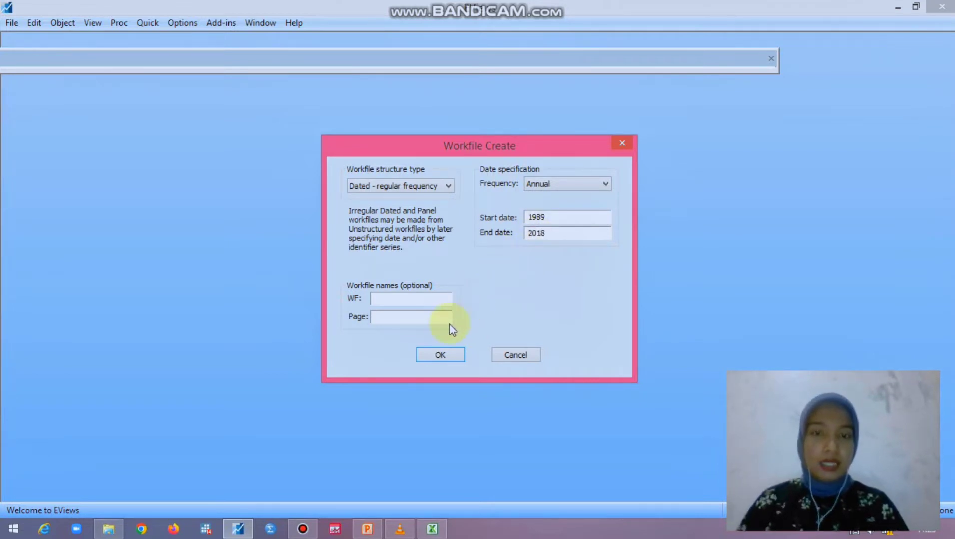
{"action": "left_click", "coordinate": [438, 355]}
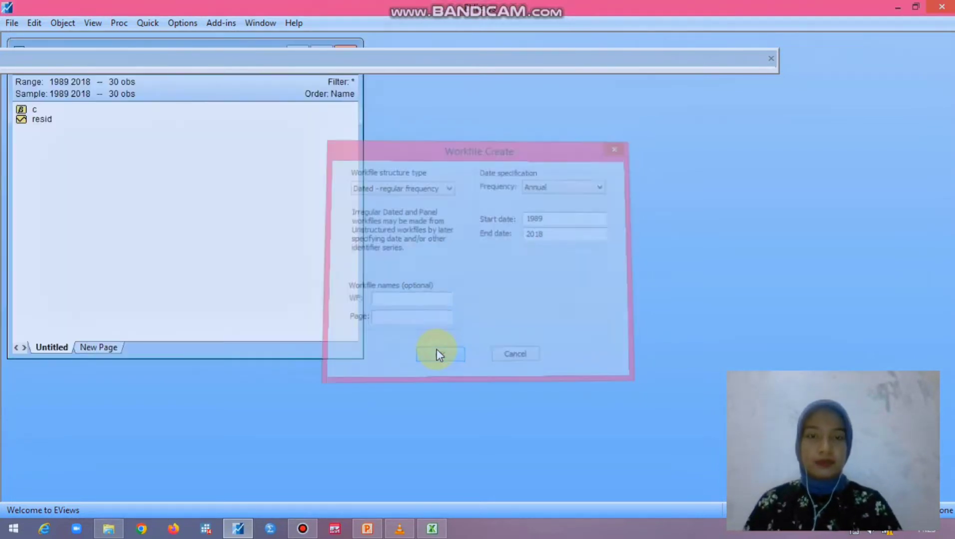
{"action": "left_click", "coordinate": [438, 283]}
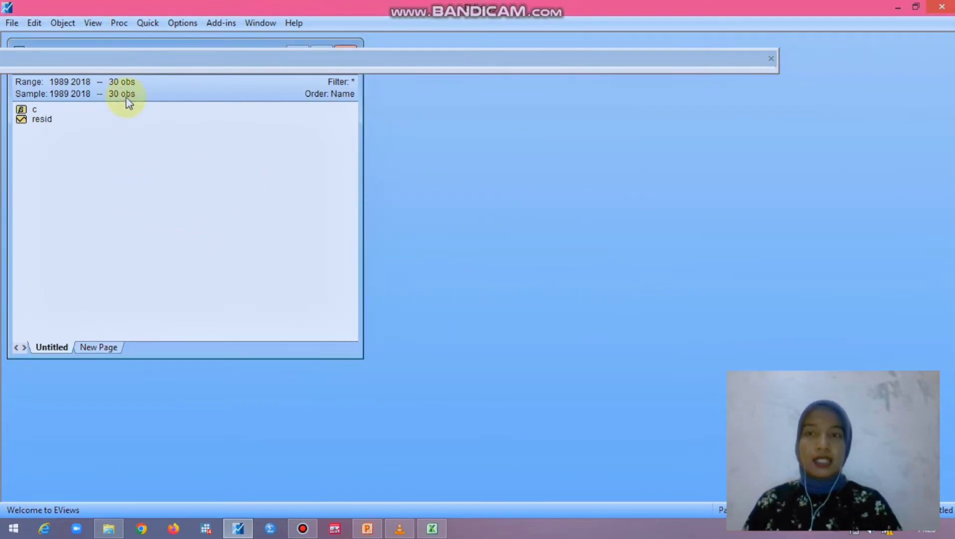
Step: Open an empty group and paste the copied Excel data for Y and X1 to X4, starting in the series-name row above 1989
{"action": "left_click", "coordinate": [147, 23]}
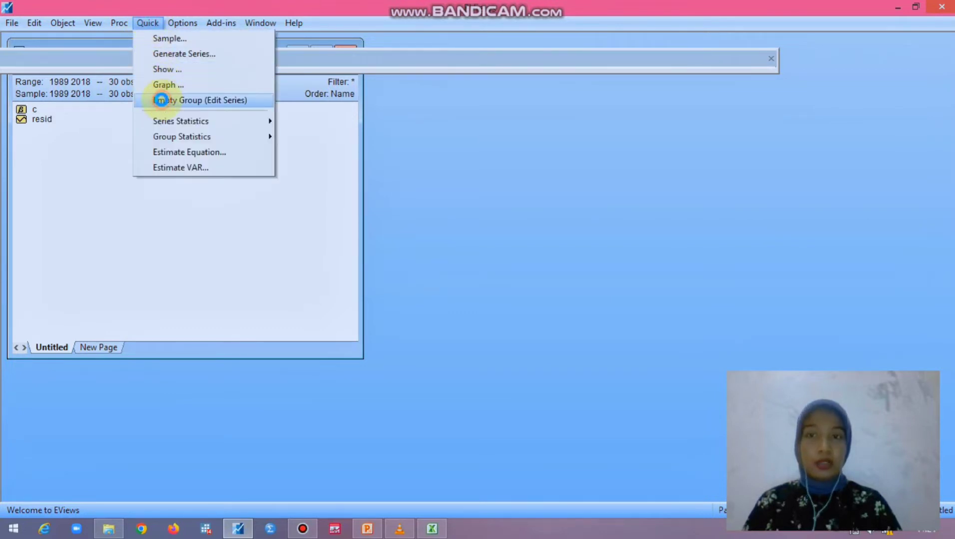
{"action": "left_click", "coordinate": [164, 100]}
{"action": "left_click_drag", "start_coordinate": [241, 378], "coordinate": [95, 381]}
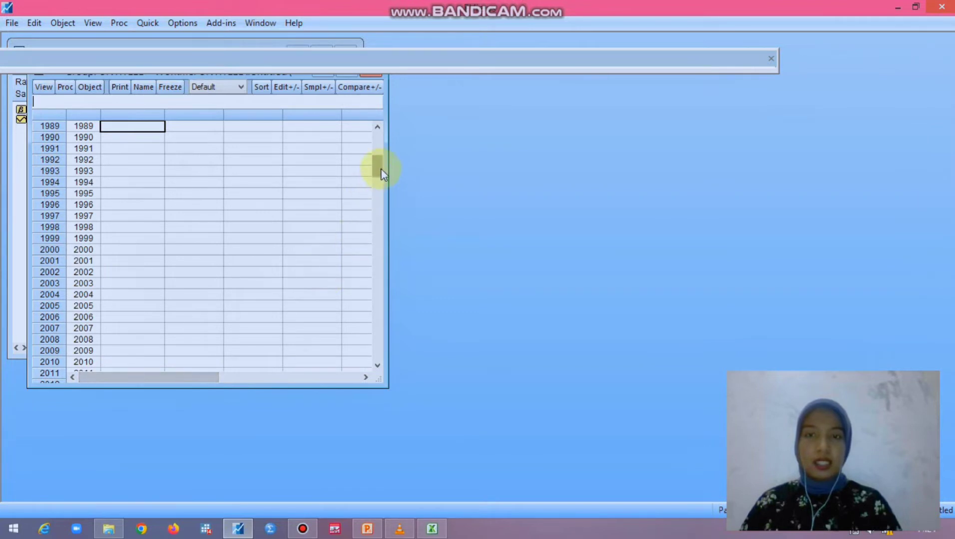
{"action": "left_click_drag", "start_coordinate": [377, 166], "coordinate": [379, 134]}
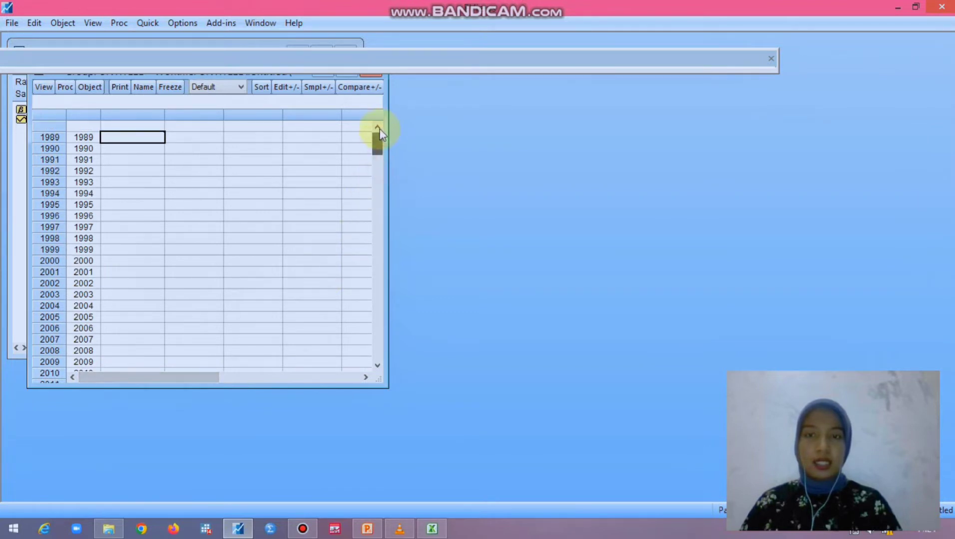
{"action": "left_click", "coordinate": [432, 529]}
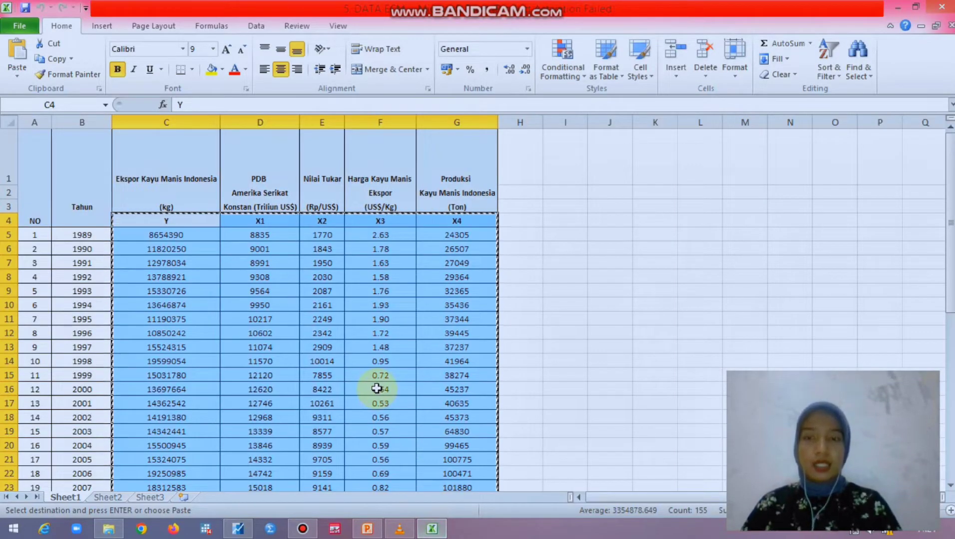
{"action": "left_click", "coordinate": [241, 530]}
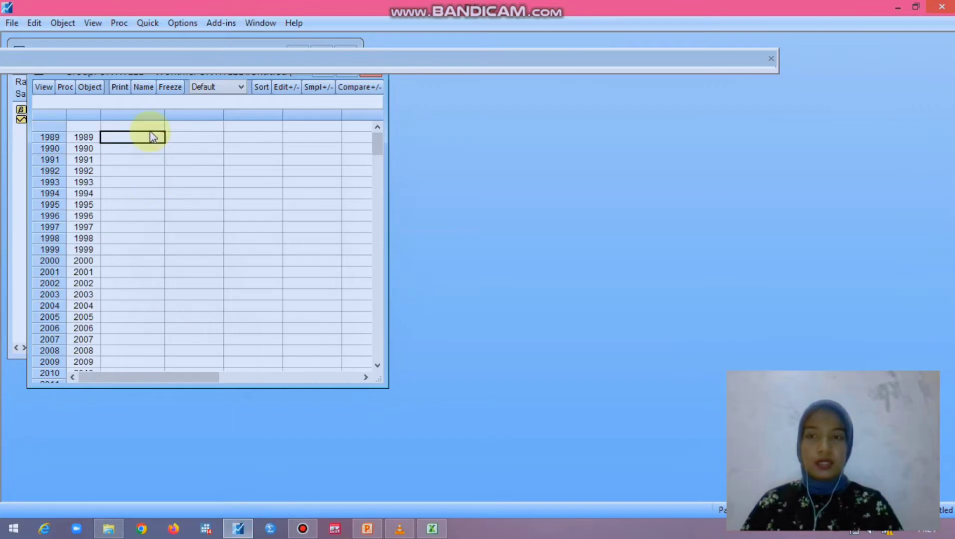
{"action": "left_click", "coordinate": [144, 127]}
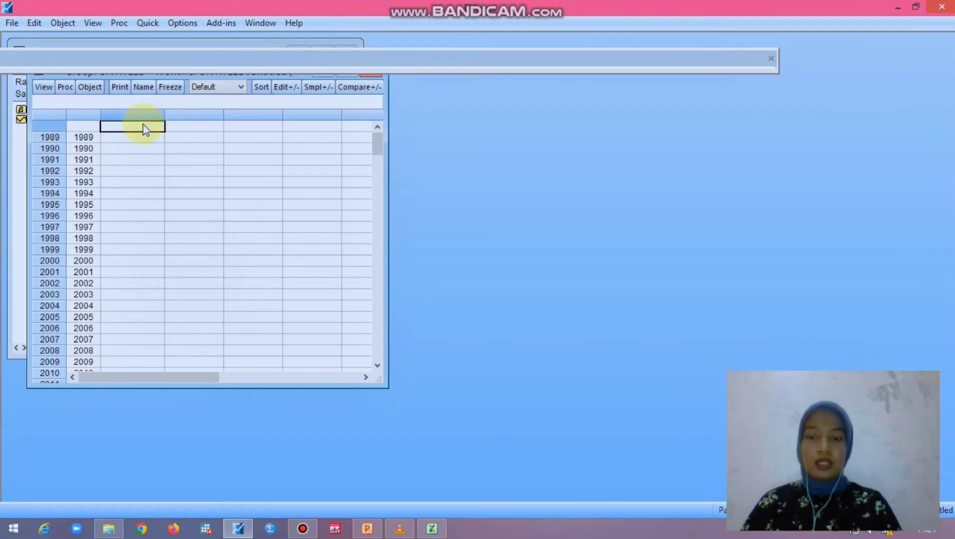
{"action": "key", "text": "ctrl+v"}
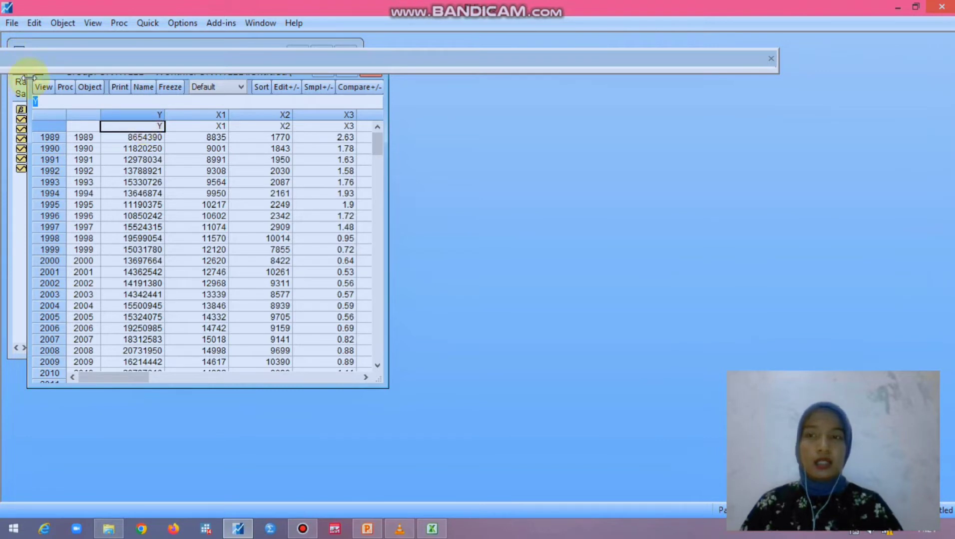
Step: Run an Individual root - Fisher - ADF unit root test on the group at level and enlarge the results window to show every series
{"action": "left_click", "coordinate": [43, 86]}
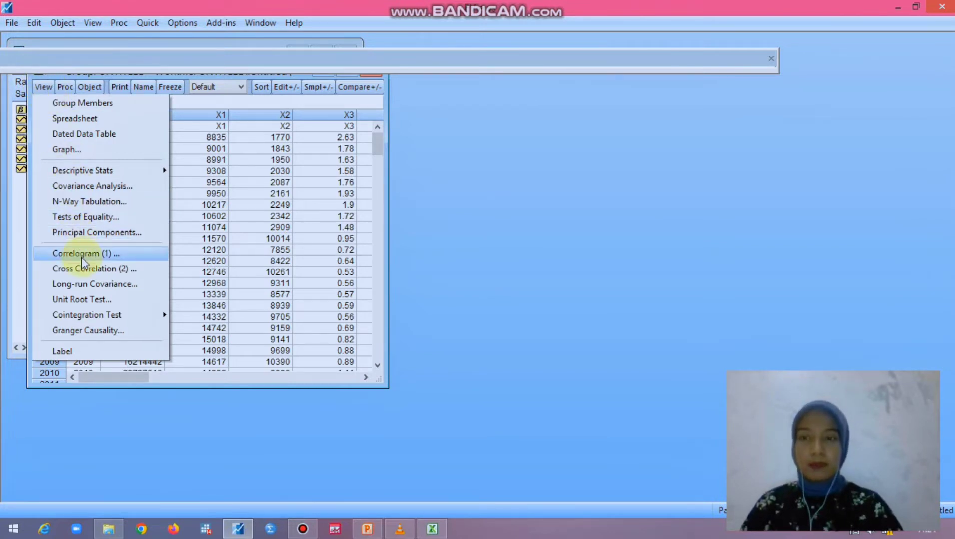
{"action": "left_click", "coordinate": [81, 302]}
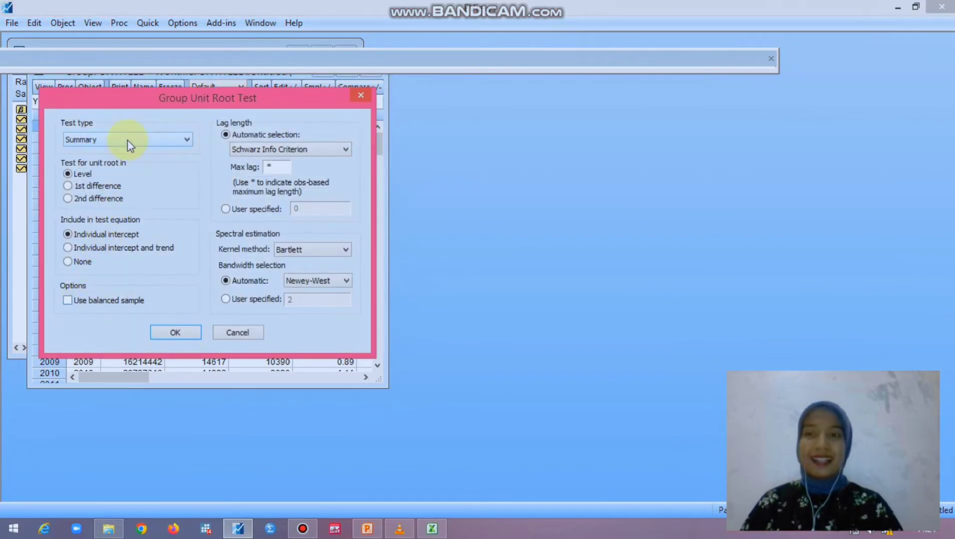
{"action": "left_click", "coordinate": [127, 140]}
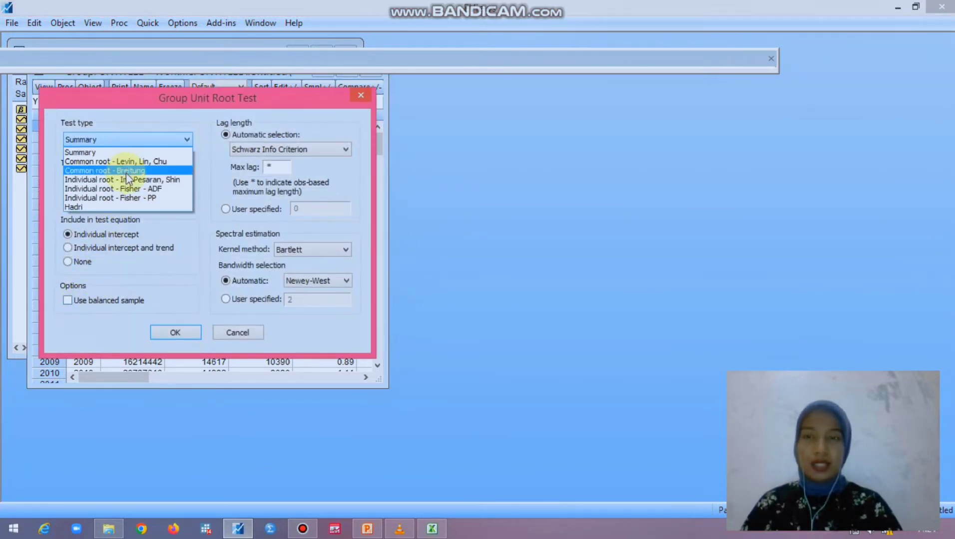
{"action": "left_click", "coordinate": [129, 189]}
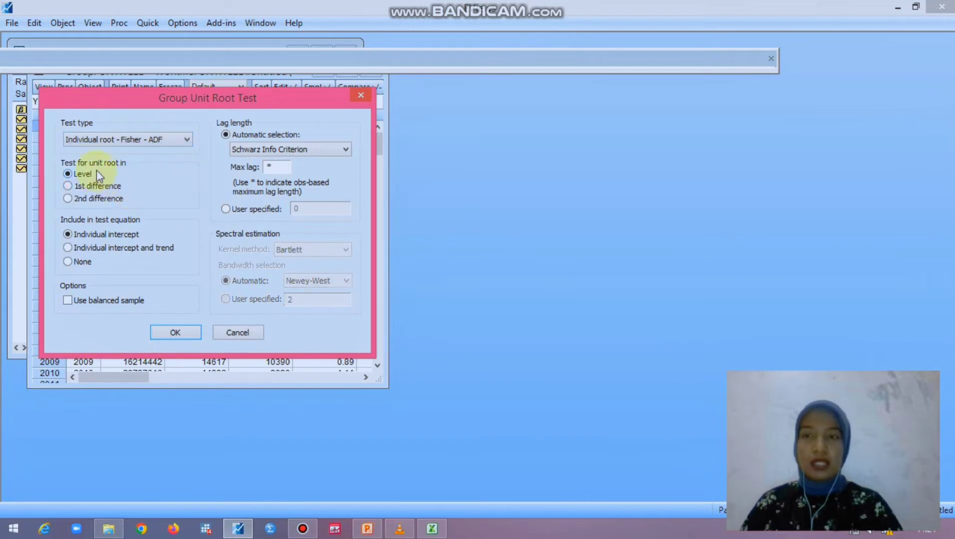
{"action": "left_click", "coordinate": [160, 332]}
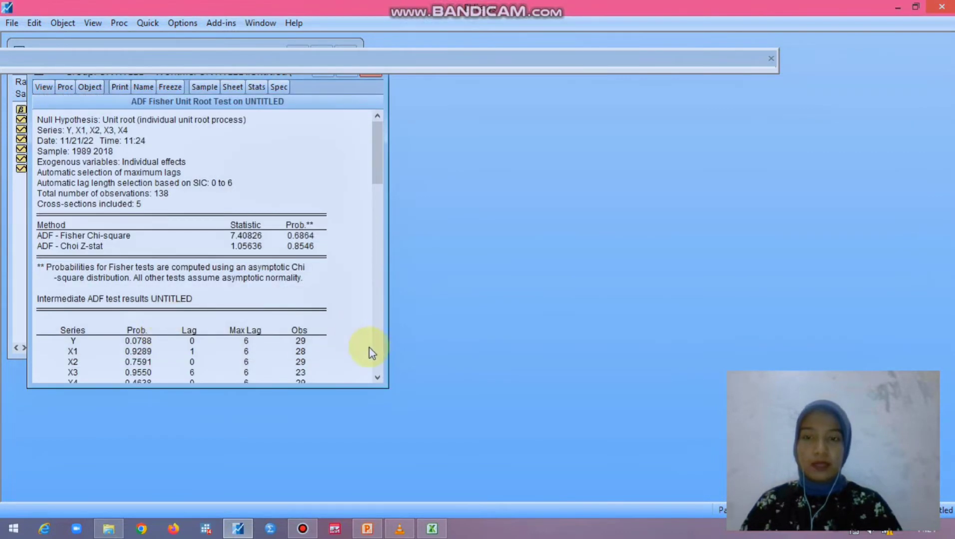
{"action": "left_click_drag", "start_coordinate": [383, 385], "coordinate": [418, 438]}
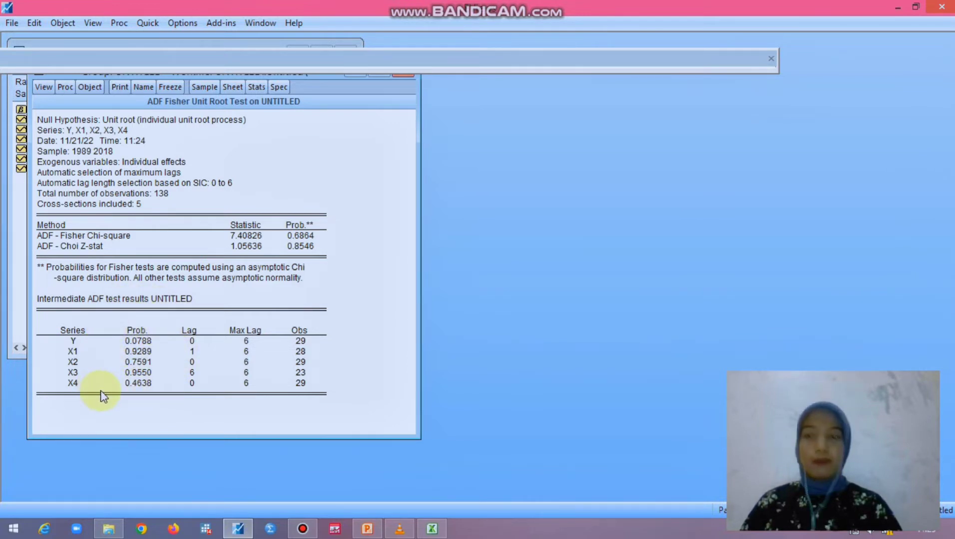
Step: Rerun the group's Fisher - ADF unit root test in 1st difference with individual intercept
{"action": "left_click", "coordinate": [45, 88]}
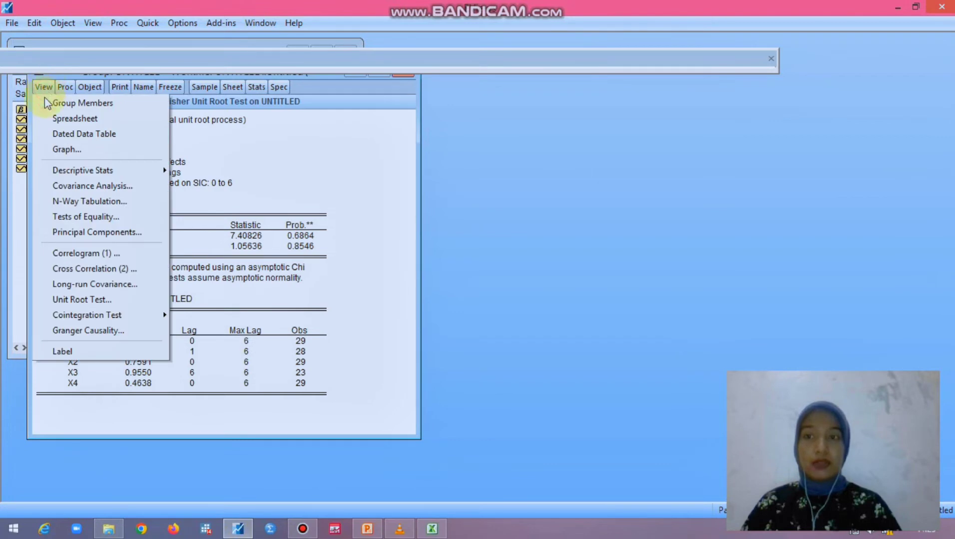
{"action": "left_click", "coordinate": [73, 300]}
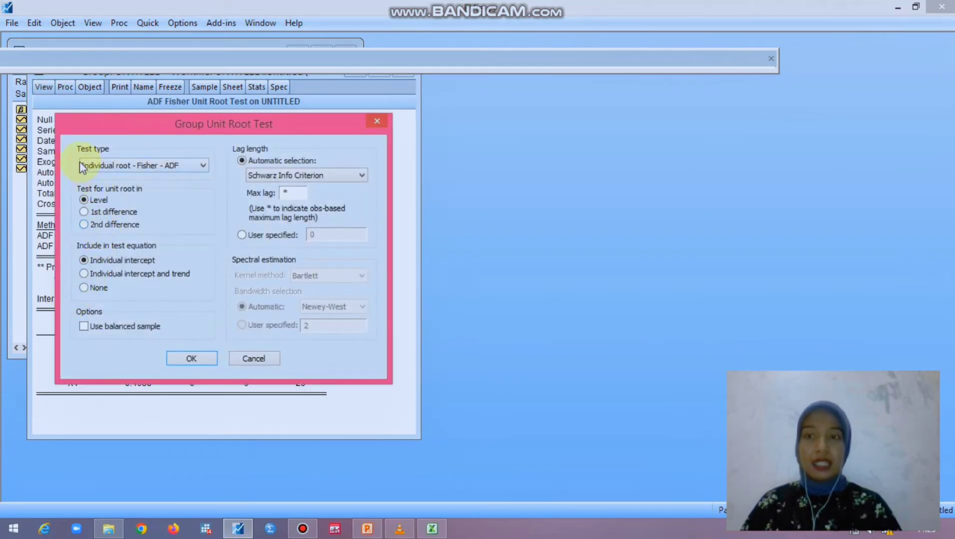
{"action": "left_click", "coordinate": [84, 212]}
{"action": "left_click", "coordinate": [193, 358]}
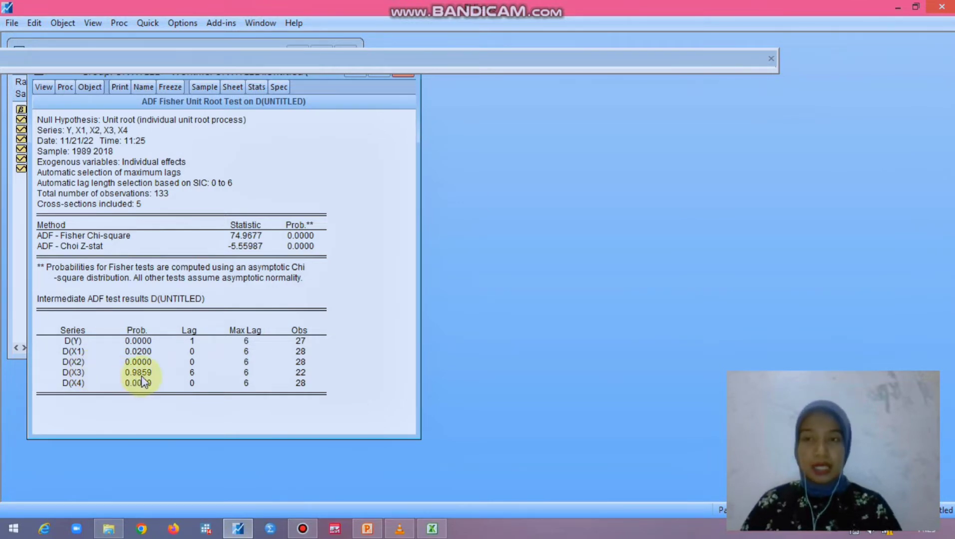
Step: Rerun the group's Fisher - ADF unit root test in 2nd difference with individual intercept
{"action": "left_click", "coordinate": [44, 87]}
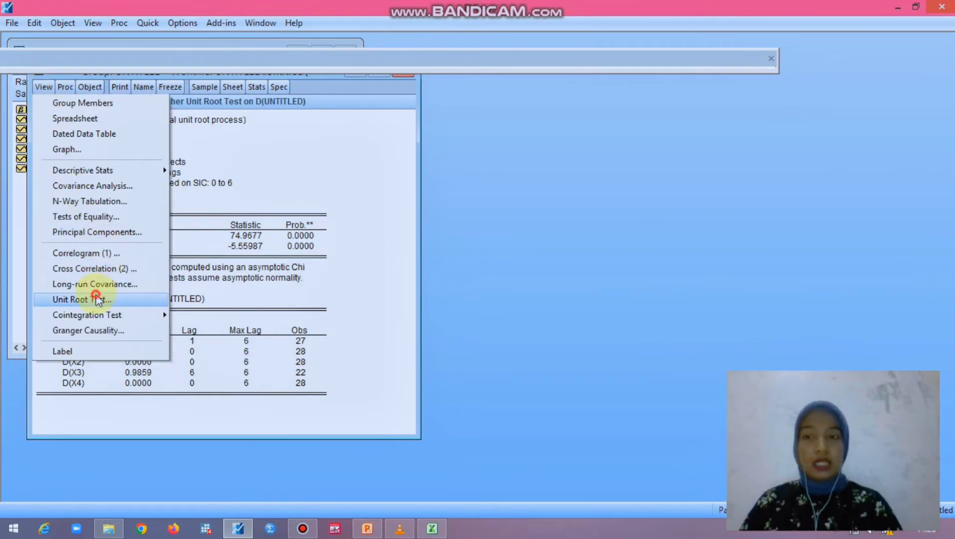
{"action": "left_click", "coordinate": [97, 299]}
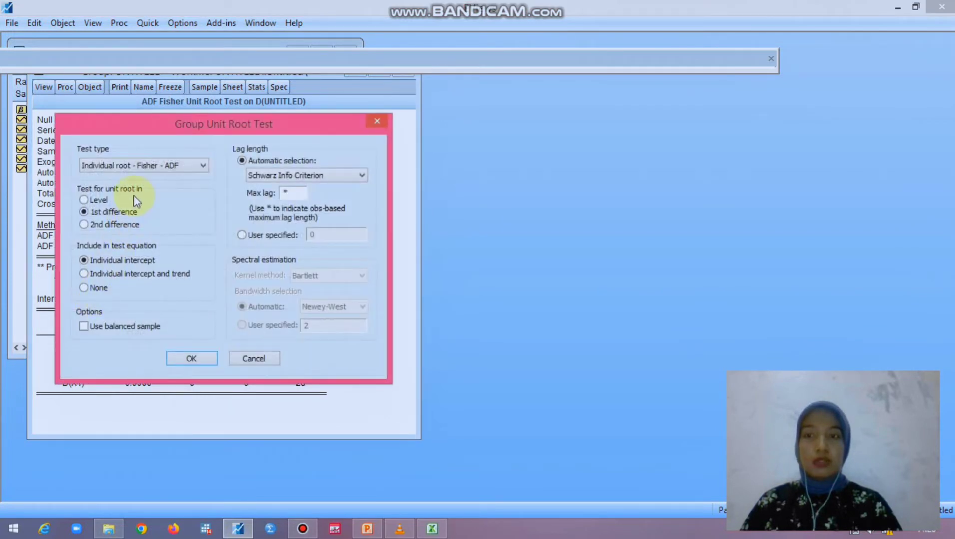
{"action": "left_click", "coordinate": [84, 224]}
{"action": "left_click", "coordinate": [201, 358]}
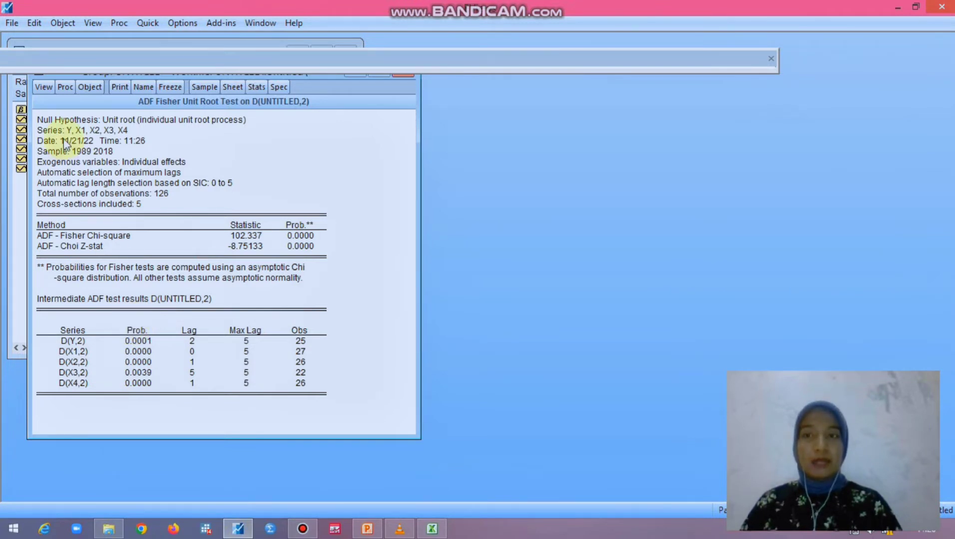
Step: Make an equation from the group and estimate y x1 x2 x3 x4 c by Least Squares over the sample 1989 2018
{"action": "left_click", "coordinate": [66, 89]}
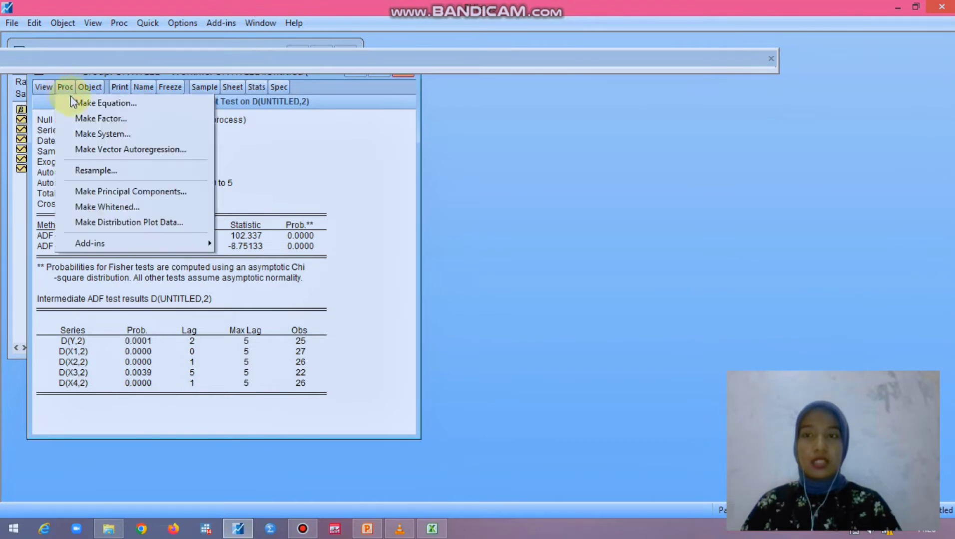
{"action": "left_click", "coordinate": [74, 103]}
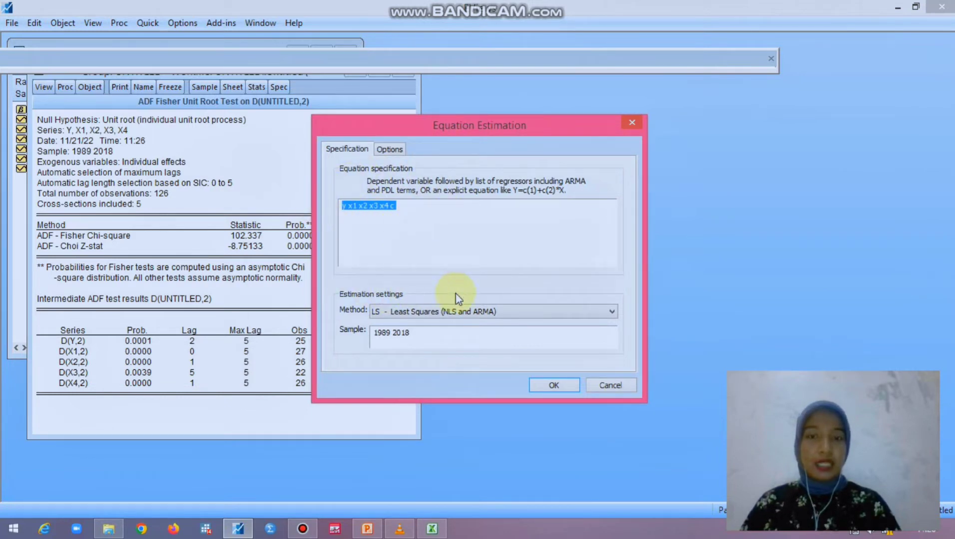
{"action": "left_click", "coordinate": [538, 386]}
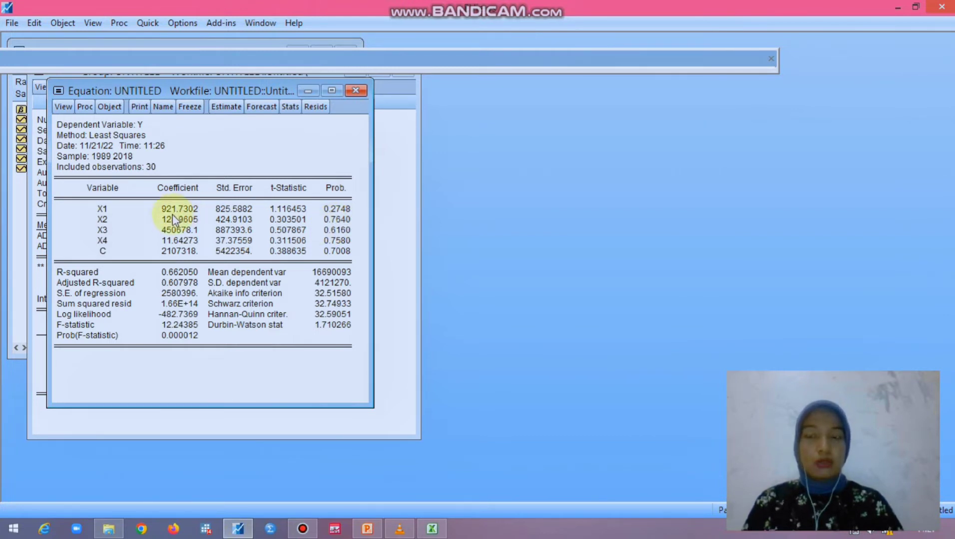
{"action": "left_click", "coordinate": [146, 221]}
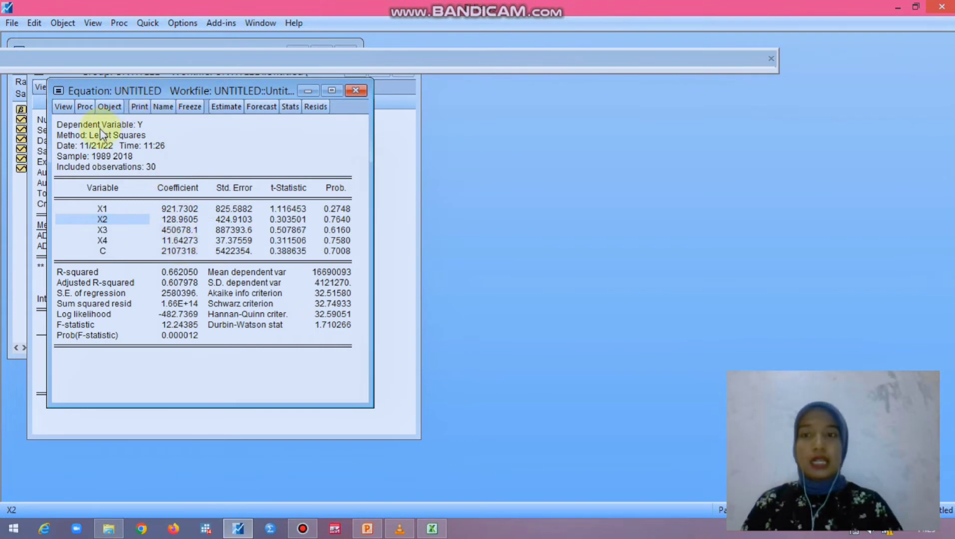
Step: Make an ordinary residual series from the estimated equation and name it ECT
{"action": "left_click", "coordinate": [85, 107]}
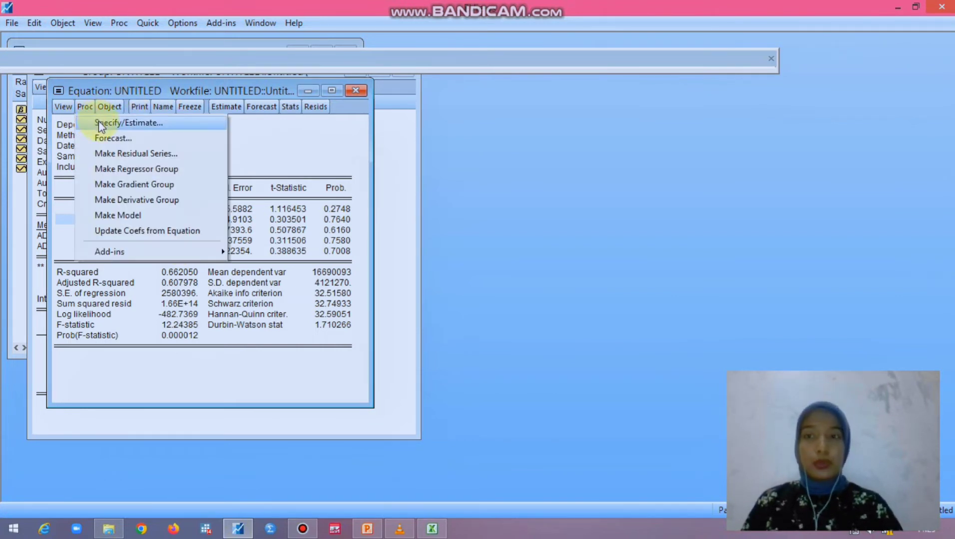
{"action": "left_click", "coordinate": [105, 150]}
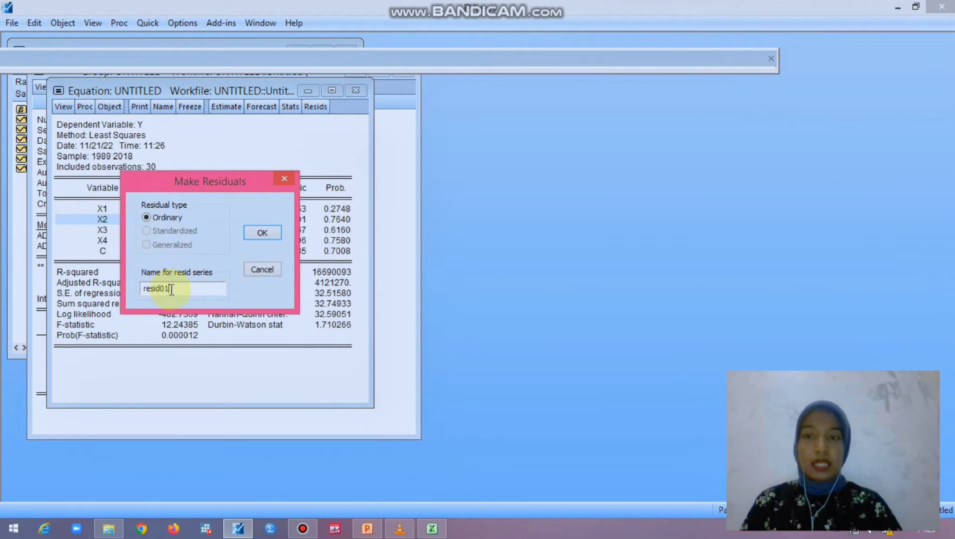
{"action": "key", "text": "BackSpace"}
{"action": "key", "text": "BackSpace"}
{"action": "key", "text": "BackSpace"}
{"action": "key", "text": "BackSpace"}
{"action": "key", "text": "BackSpace"}
{"action": "key", "text": "BackSpace"}
{"action": "key", "text": "BackSpace"}
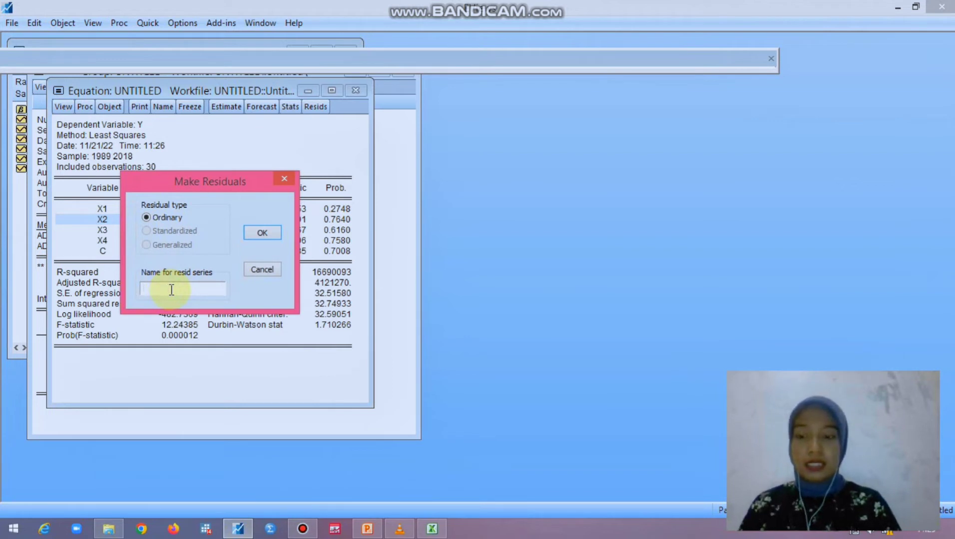
{"action": "type", "text": "e"}
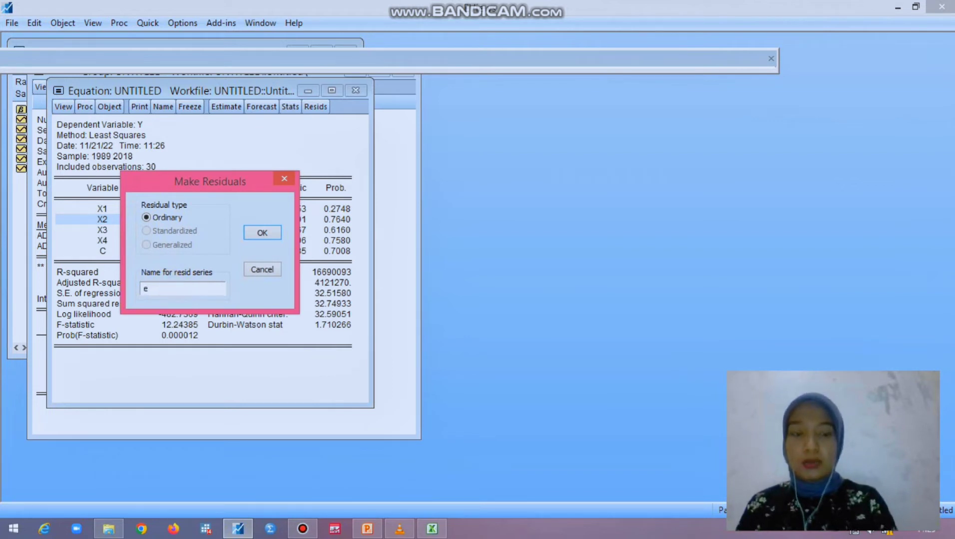
{"action": "key", "text": "BackSpace"}
{"action": "type", "text": "ect"}
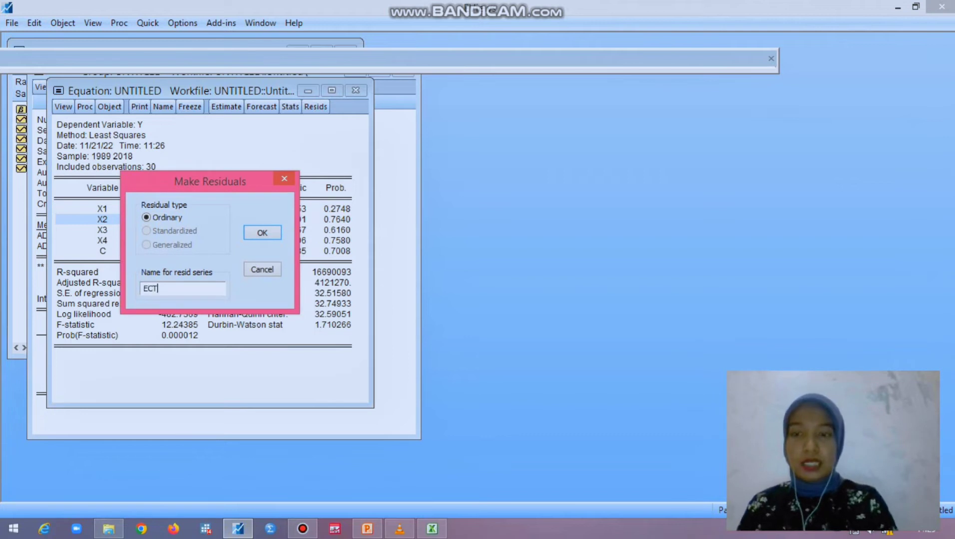
{"action": "key", "text": "Return"}
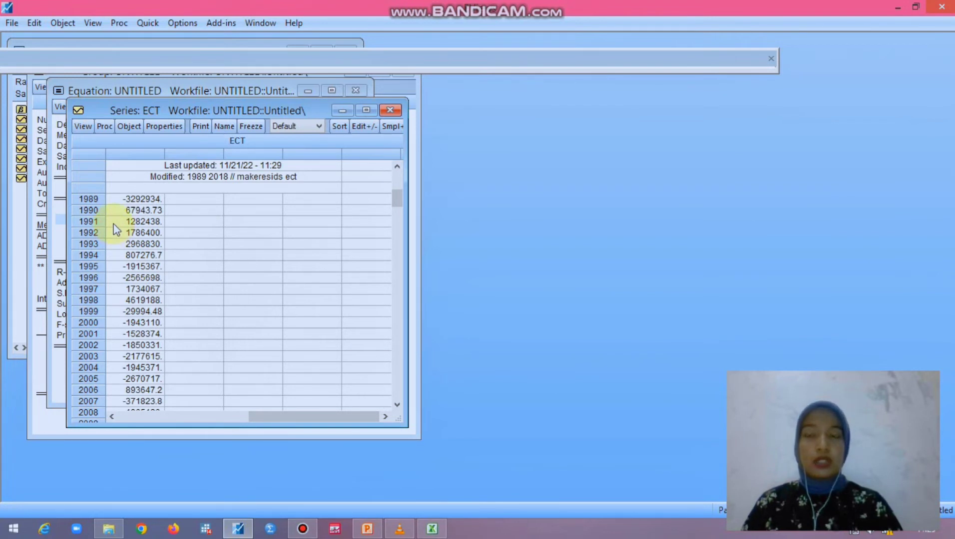
Step: Run an Augmented Dickey-Fuller unit root test on ECT at level with intercept, and enlarge its results window
{"action": "left_click", "coordinate": [83, 126]}
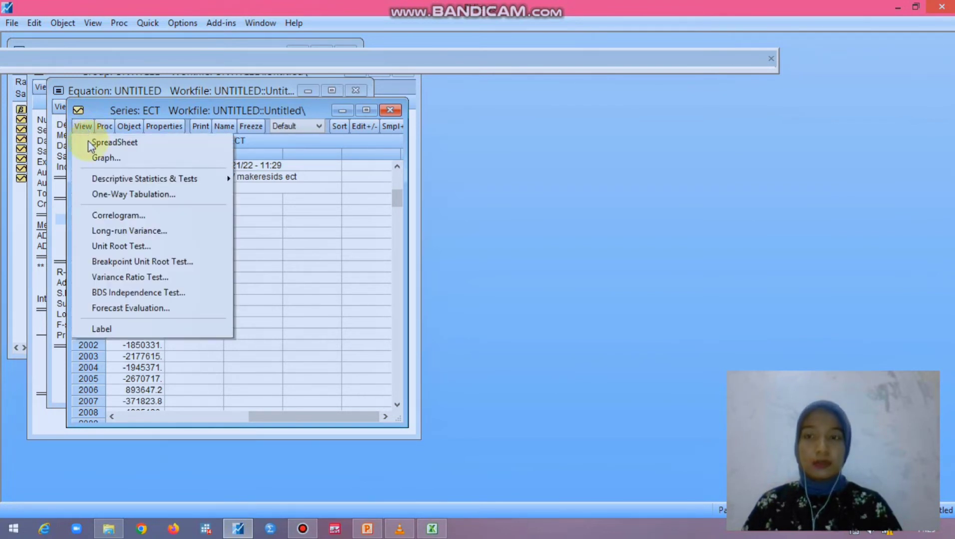
{"action": "left_click", "coordinate": [122, 247]}
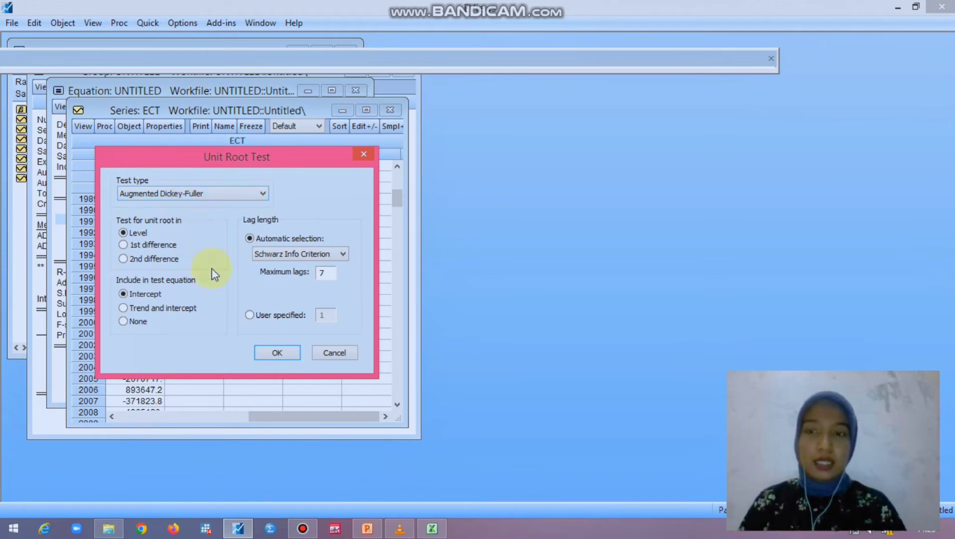
{"action": "left_click", "coordinate": [270, 353]}
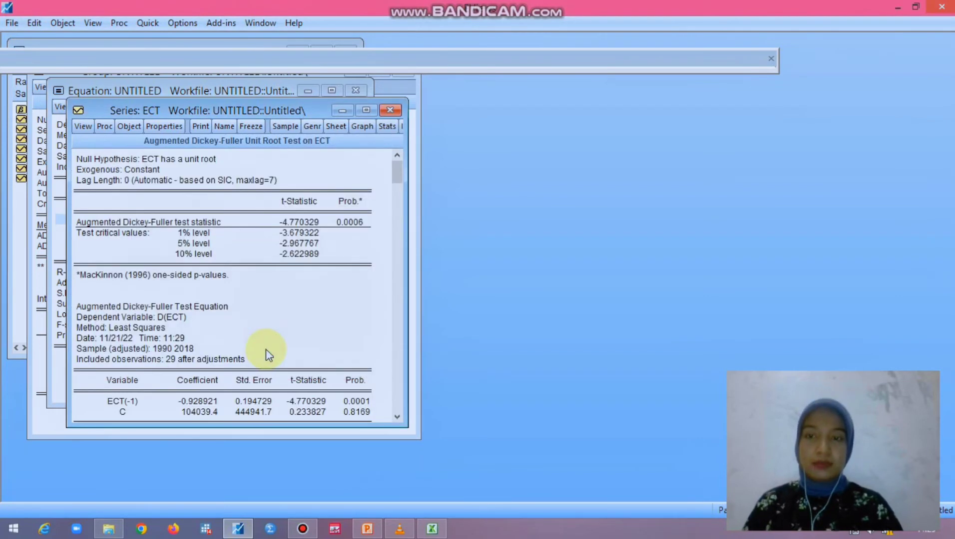
{"action": "left_click", "coordinate": [408, 431]}
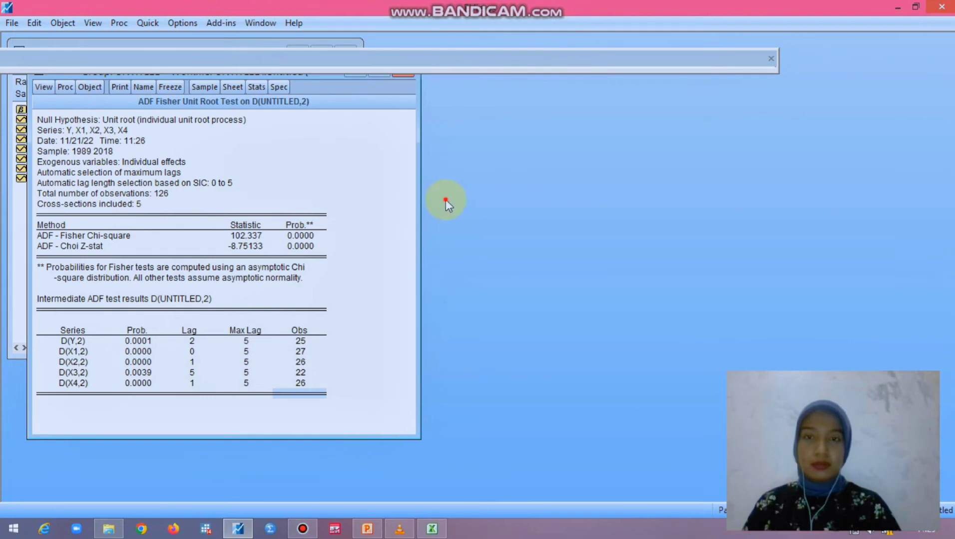
{"action": "left_click_drag", "start_coordinate": [315, 76], "coordinate": [390, 180]}
{"action": "left_click", "coordinate": [338, 145]}
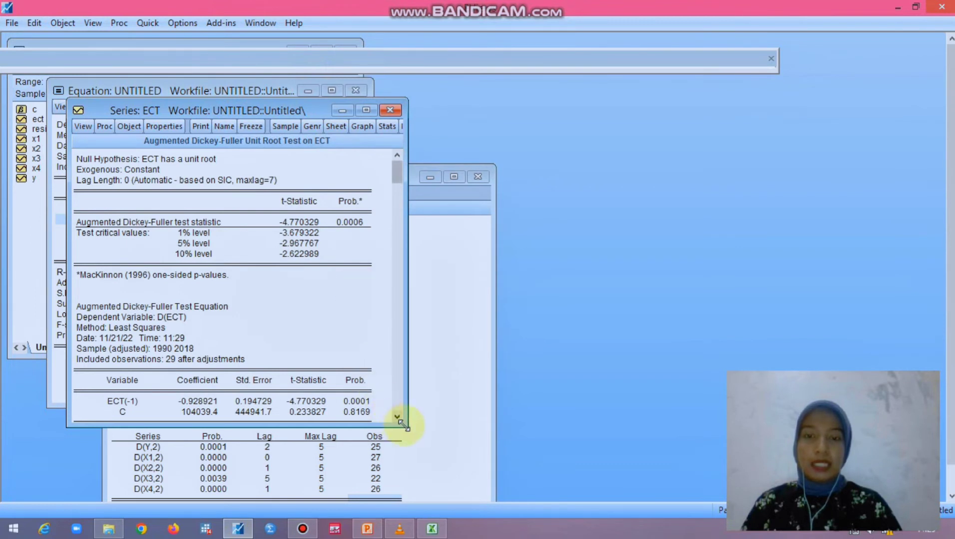
{"action": "left_click_drag", "start_coordinate": [407, 427], "coordinate": [468, 486]}
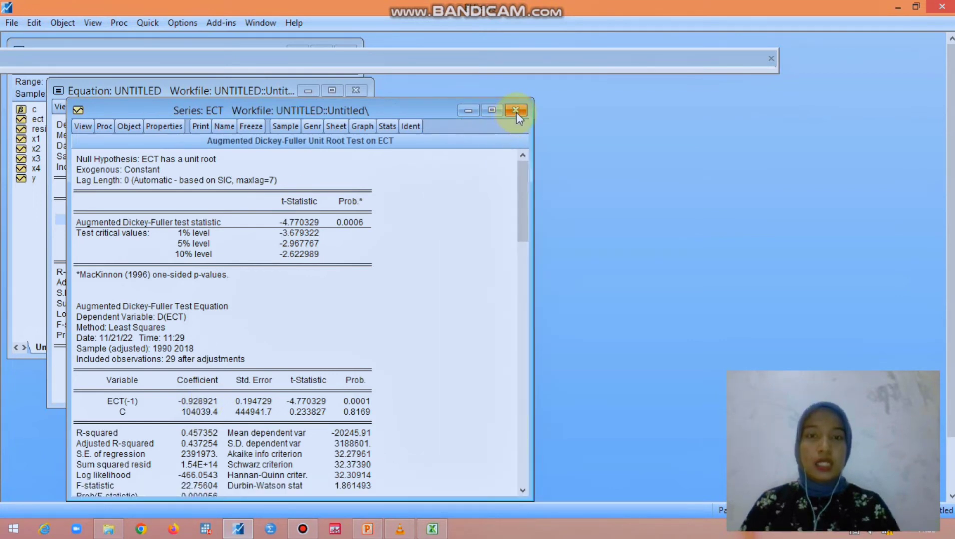
Step: Close the ECT series window and delete the untitled group, leaving the equation open
{"action": "left_click", "coordinate": [516, 111]}
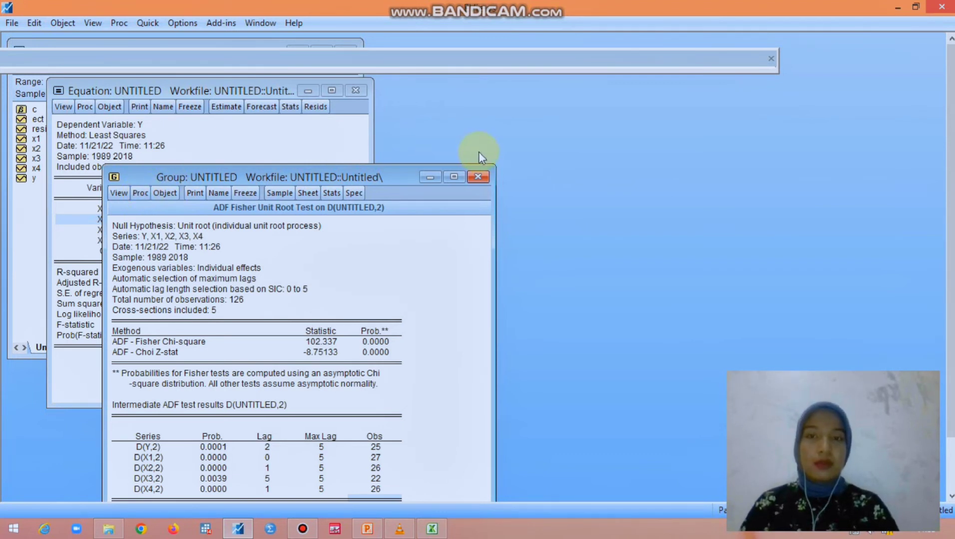
{"action": "left_click", "coordinate": [479, 177]}
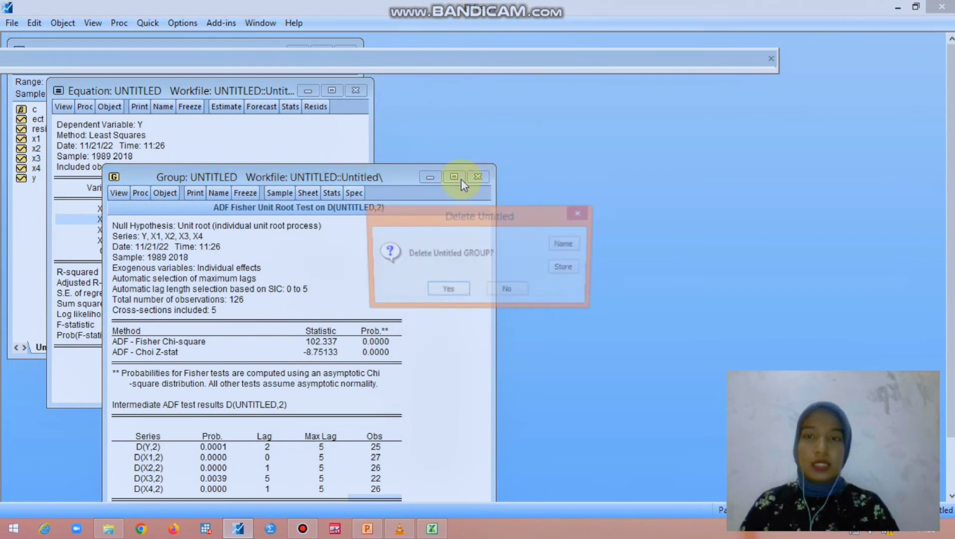
{"action": "left_click", "coordinate": [432, 289]}
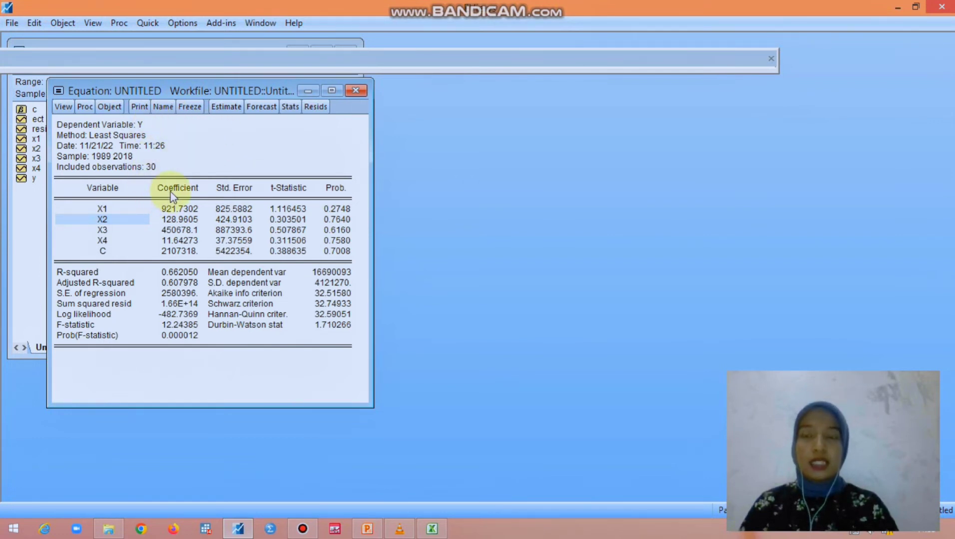
Step: Reopen the equation's specification and change the dependent variable y to its second difference, D(y,2)
{"action": "left_click", "coordinate": [87, 105]}
{"action": "left_click", "coordinate": [96, 122]}
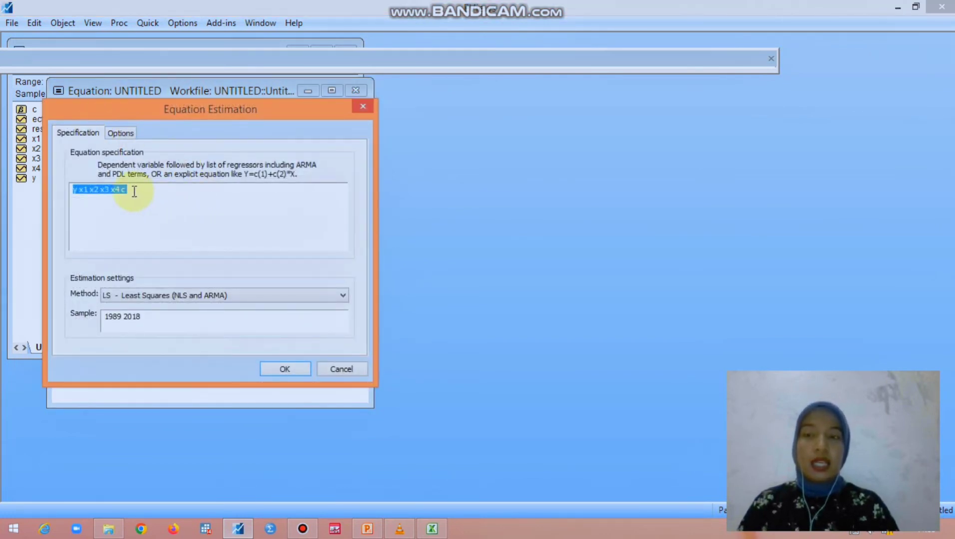
{"action": "left_click", "coordinate": [74, 191]}
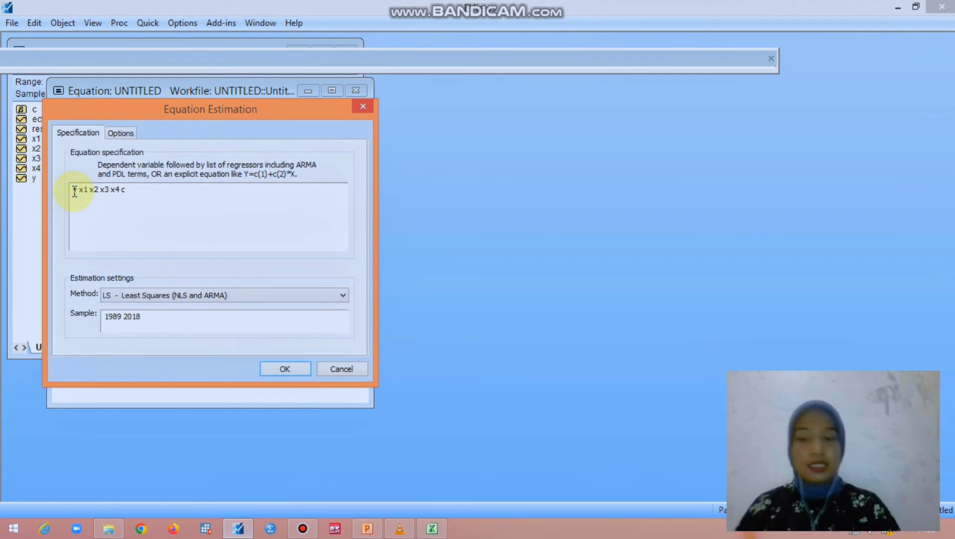
{"action": "type", "text": "D"}
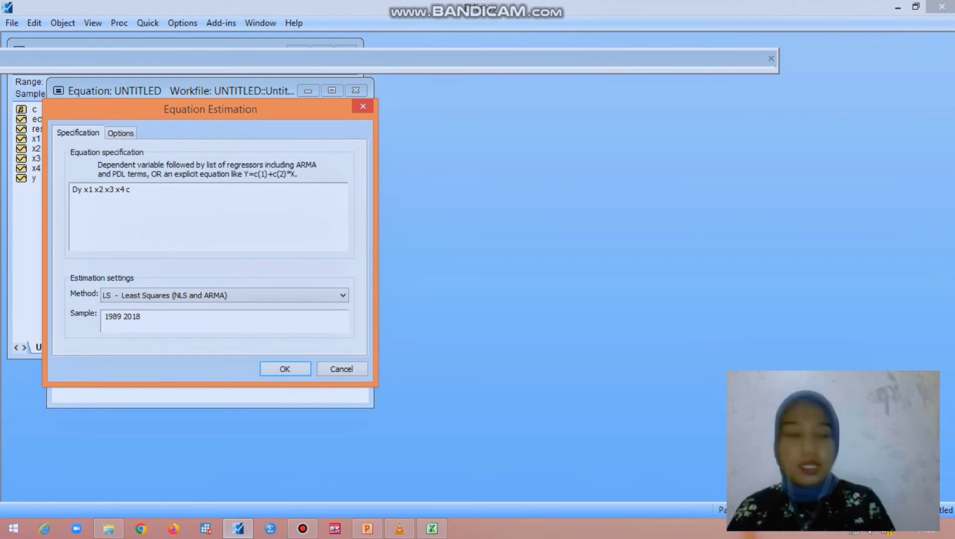
{"action": "type", "text": "("}
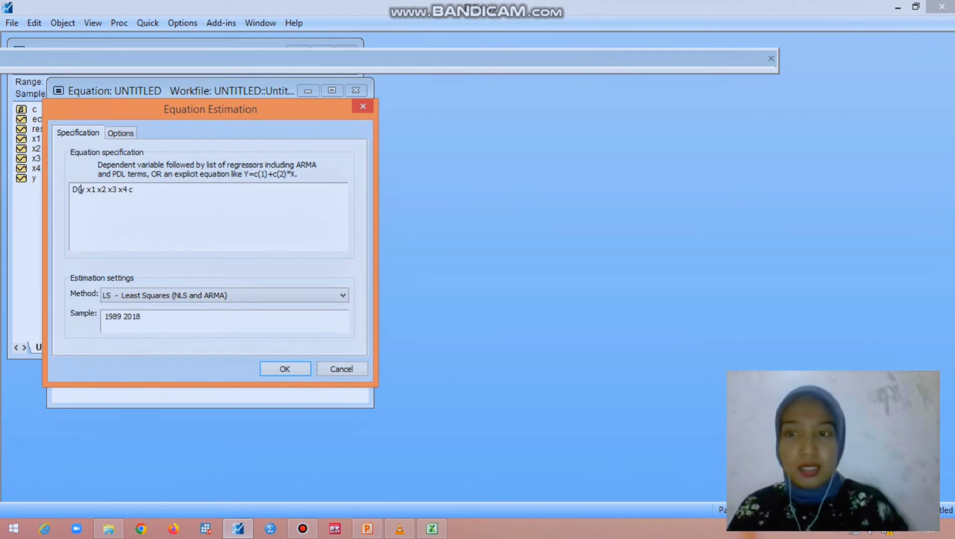
{"action": "key", "text": "Right"}
{"action": "type", "text": ","}
{"action": "type", "text": "2)"}
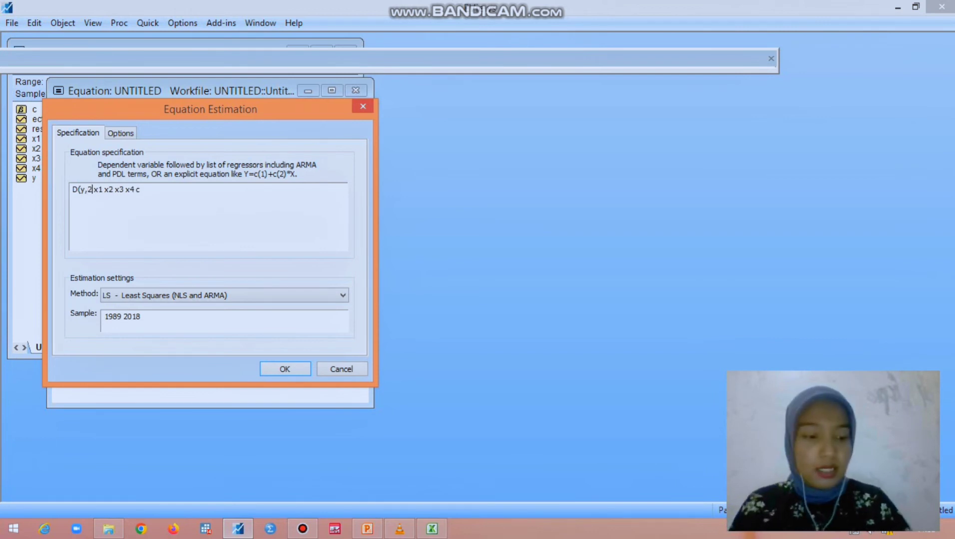
Step: Rewrite the regressors x1 and x2 in the equation specification as D(x1,2) and D(x2,2)
{"action": "key", "text": "Right"}
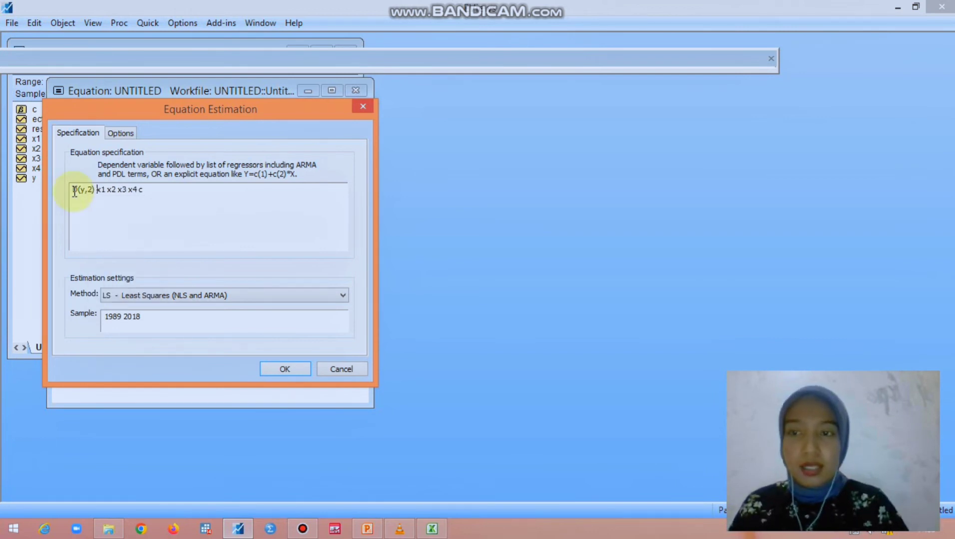
{"action": "type", "text": "D"}
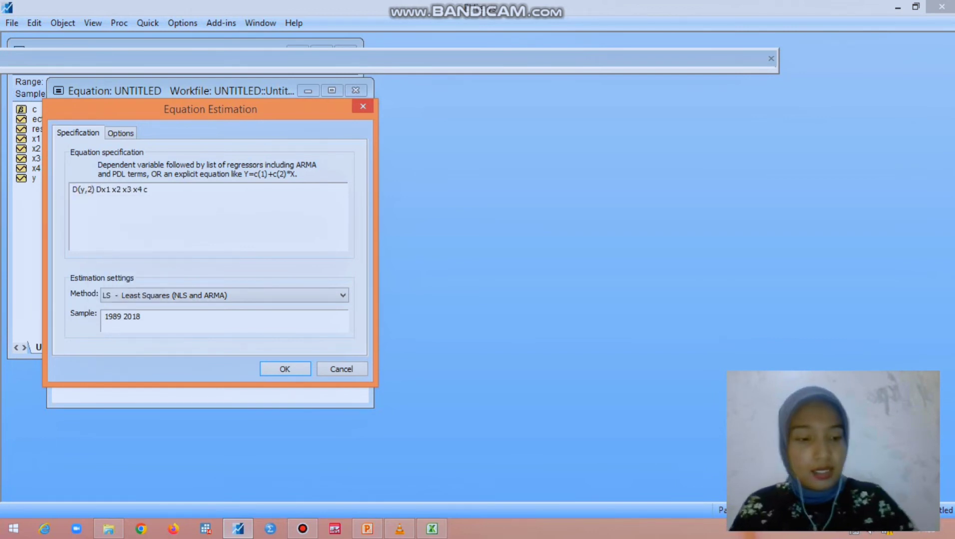
{"action": "type", "text": "("}
{"action": "key", "text": "Right"}
{"action": "key", "text": "Right"}
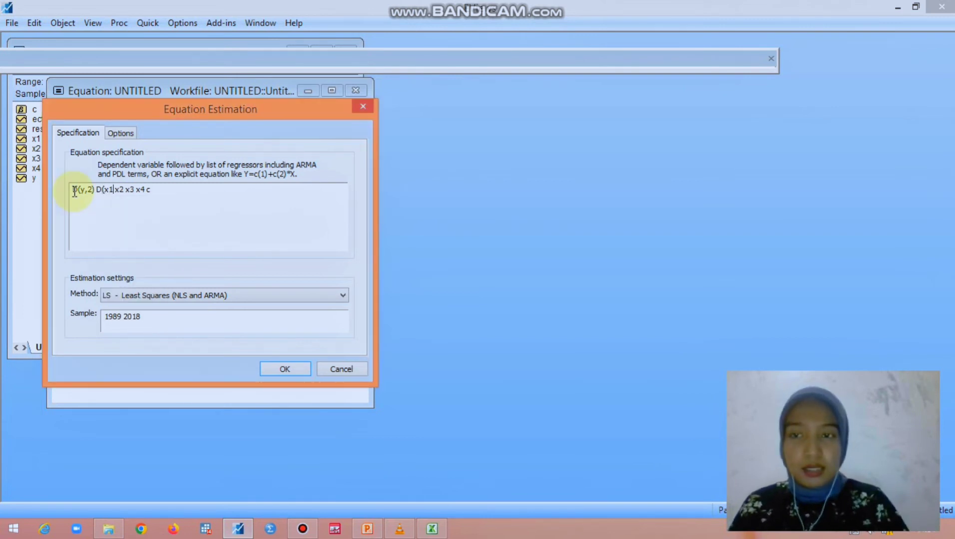
{"action": "type", "text": ",2) "}
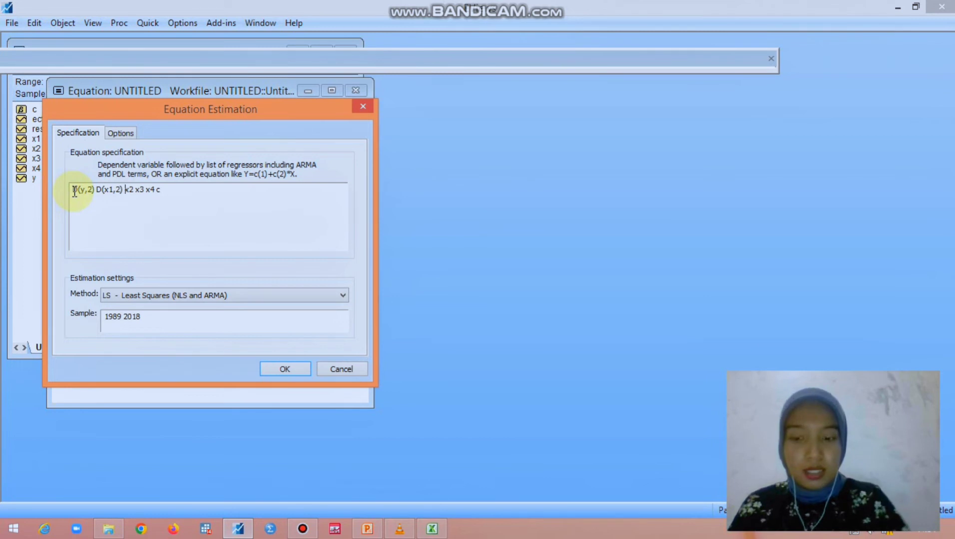
{"action": "type", "text": "D("}
{"action": "key", "text": "Right"}
{"action": "key", "text": "Right"}
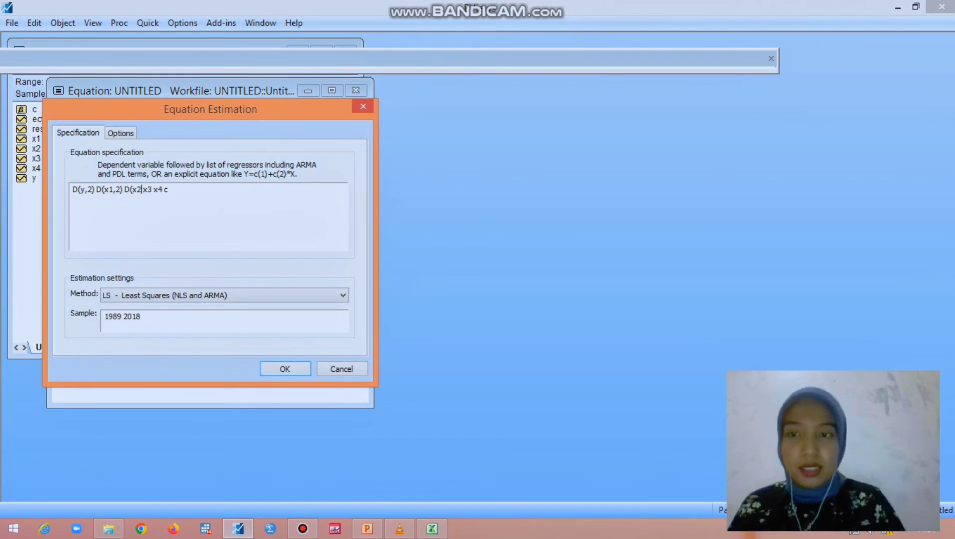
{"action": "type", "text": ",2"}
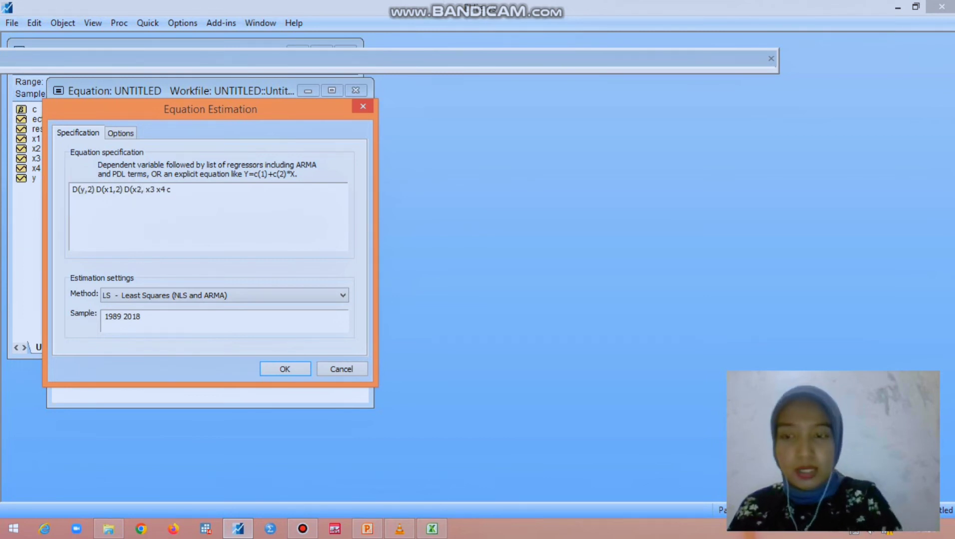
{"action": "type", "text": ") "}
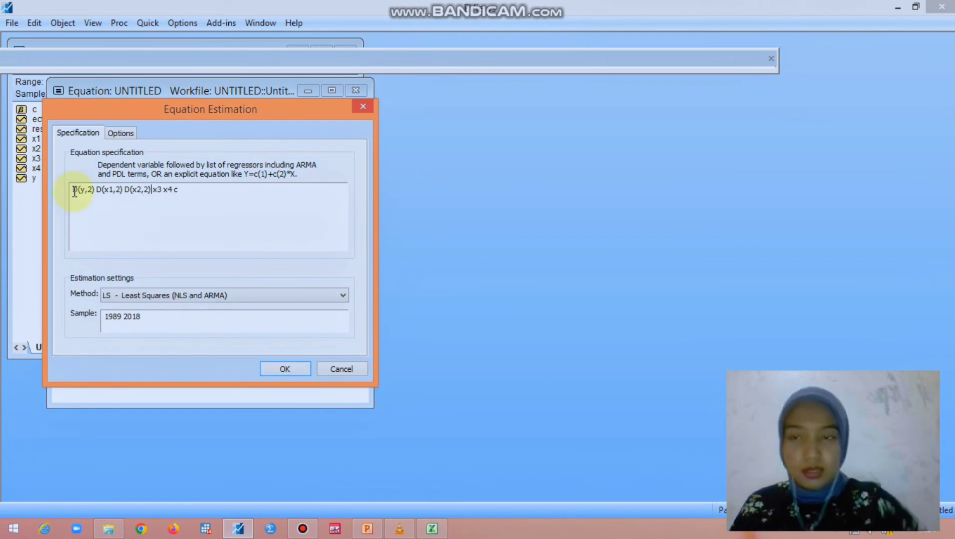
Step: Rewrite the regressors x3 and x4 in the equation specification as D(x3,2) and D(x4,2)
{"action": "type", "text": "D"}
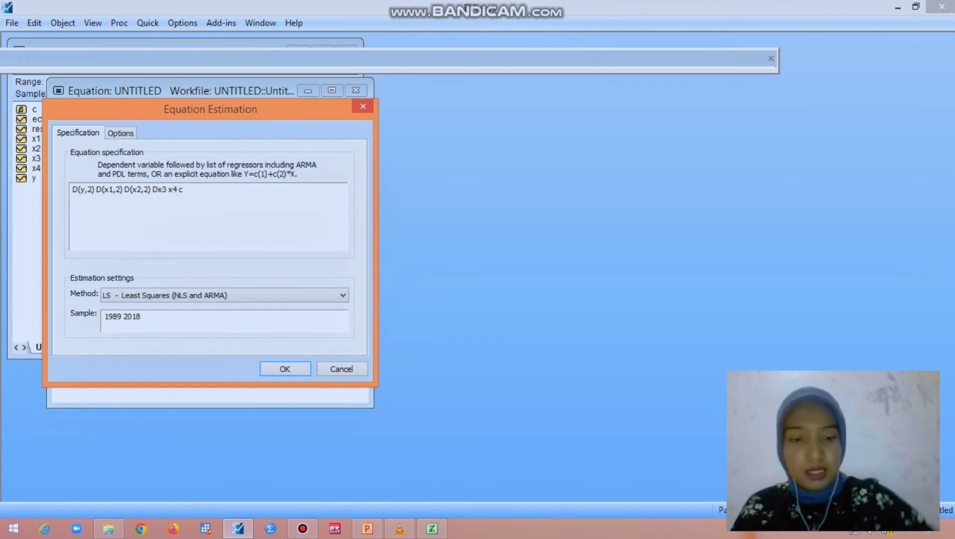
{"action": "type", "text": "("}
{"action": "key", "text": "Right"}
{"action": "key", "text": "Right"}
{"action": "type", "text": ","}
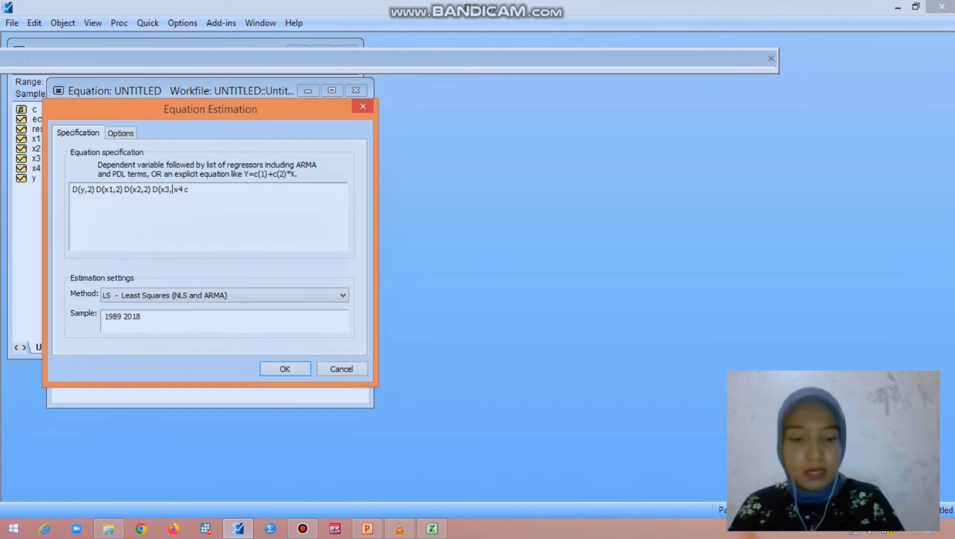
{"action": "type", "text": "2)"}
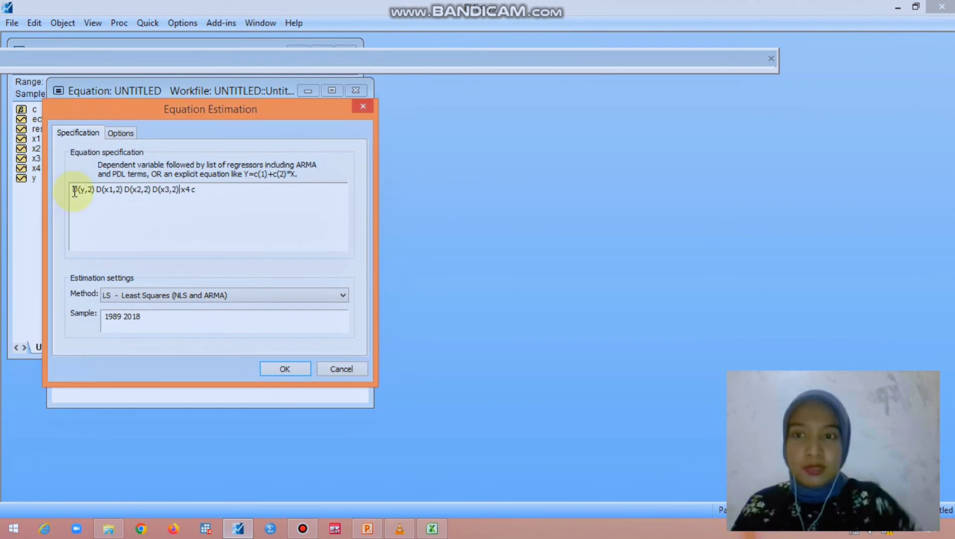
{"action": "key", "text": "Right"}
{"action": "type", "text": "D"}
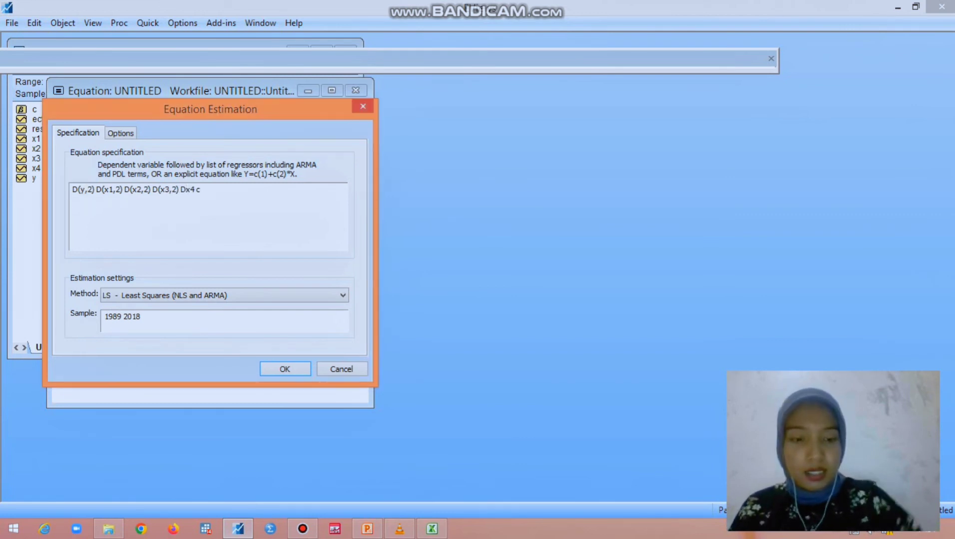
{"action": "type", "text": "("}
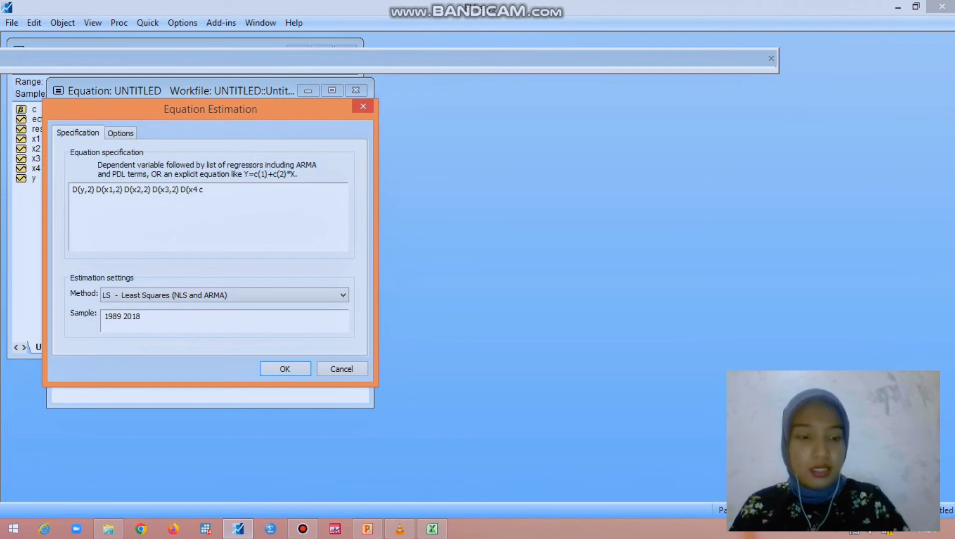
{"action": "key", "text": "Right"}
{"action": "key", "text": "Right"}
{"action": "type", "text": ",2)"}
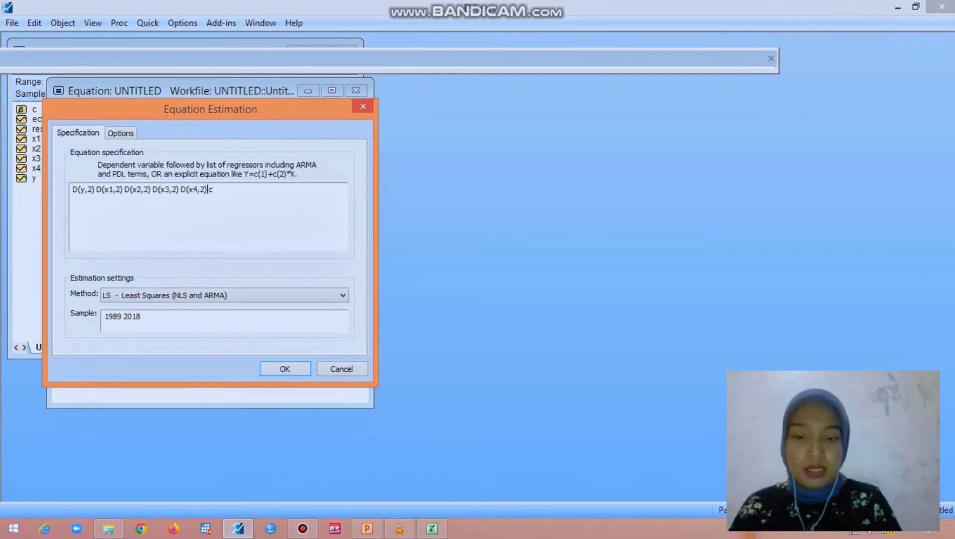
Step: Add the lagged residual term ECT(-1) before c and estimate the equation by Least Squares with sample 1989 2018
{"action": "key", "text": "Right"}
{"action": "type", "text": "ECT"}
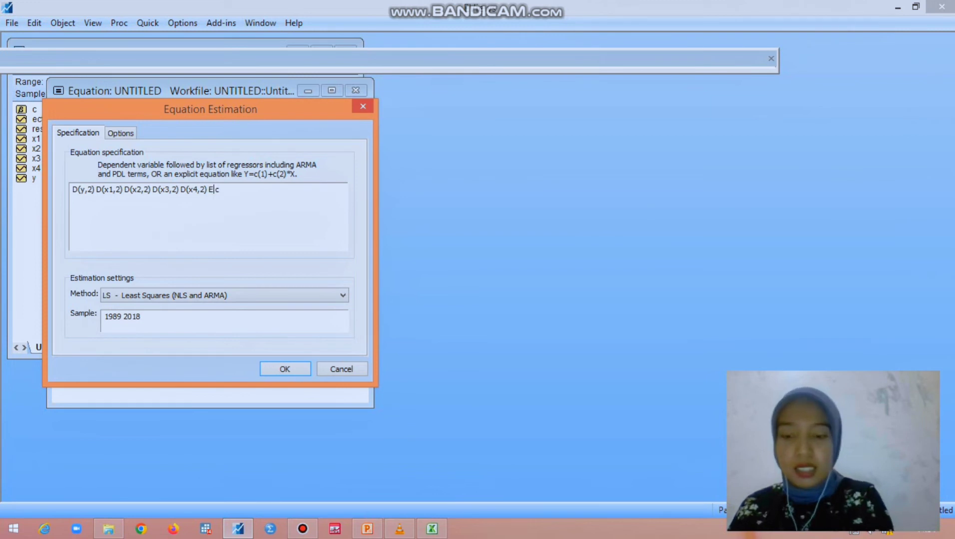
{"action": "type", "text": "(-1 "}
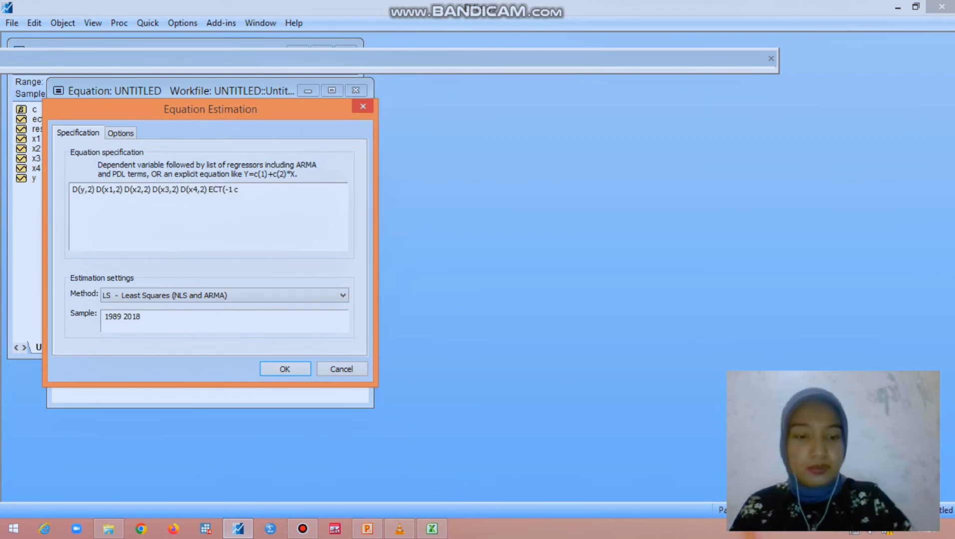
{"action": "type", "text": ")"}
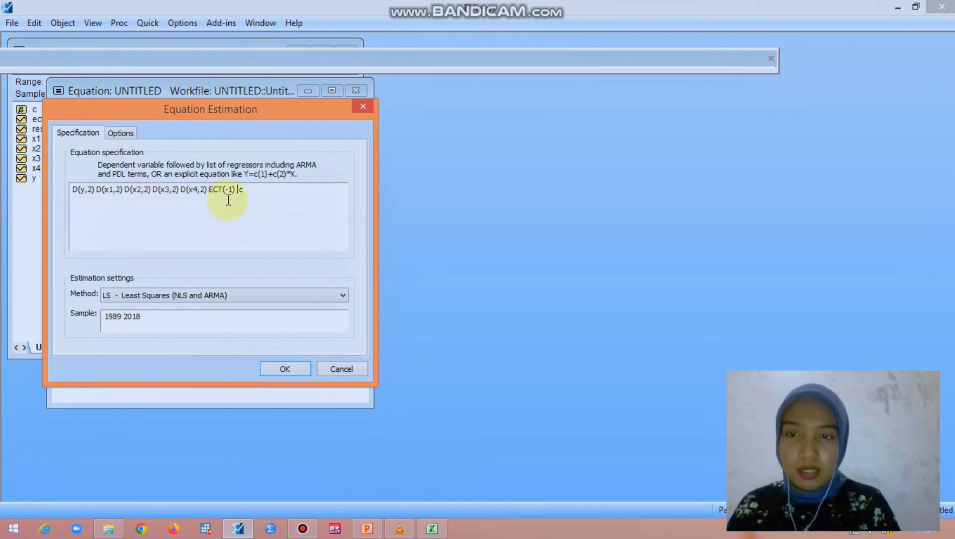
{"action": "left_click", "coordinate": [280, 370]}
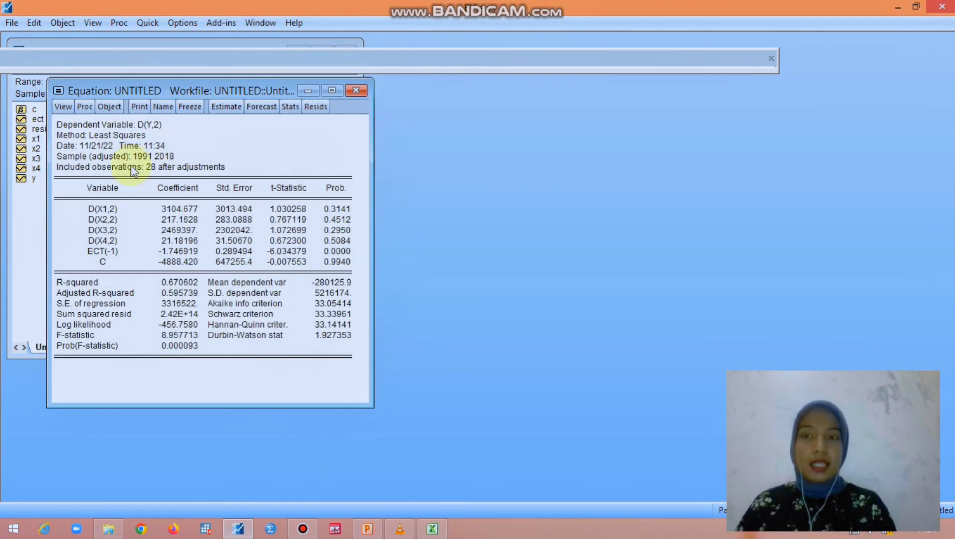